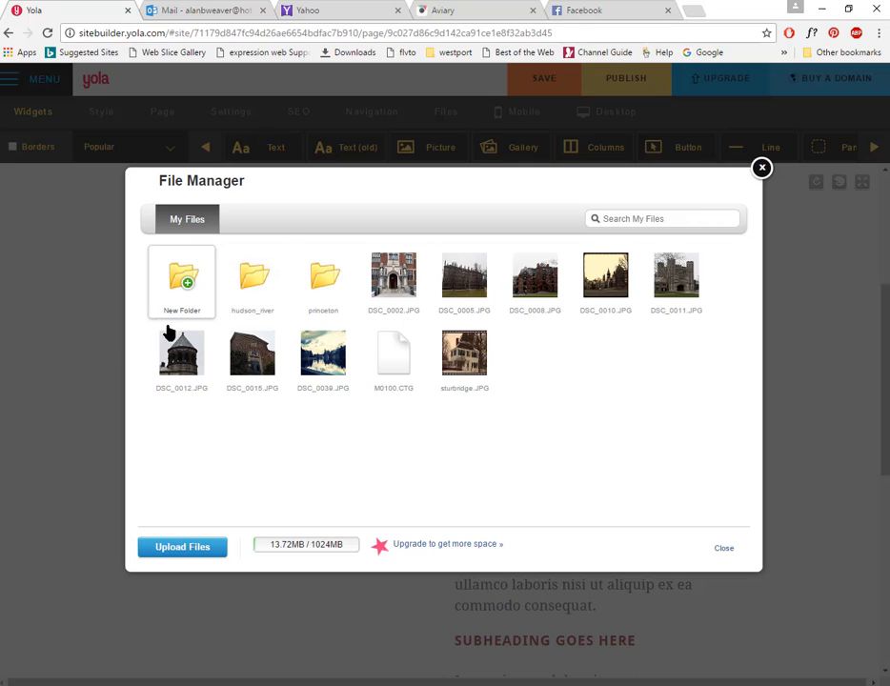
Create a new folder called walkway bridge inside the hudson_river folder of the site files.
click(254, 282)
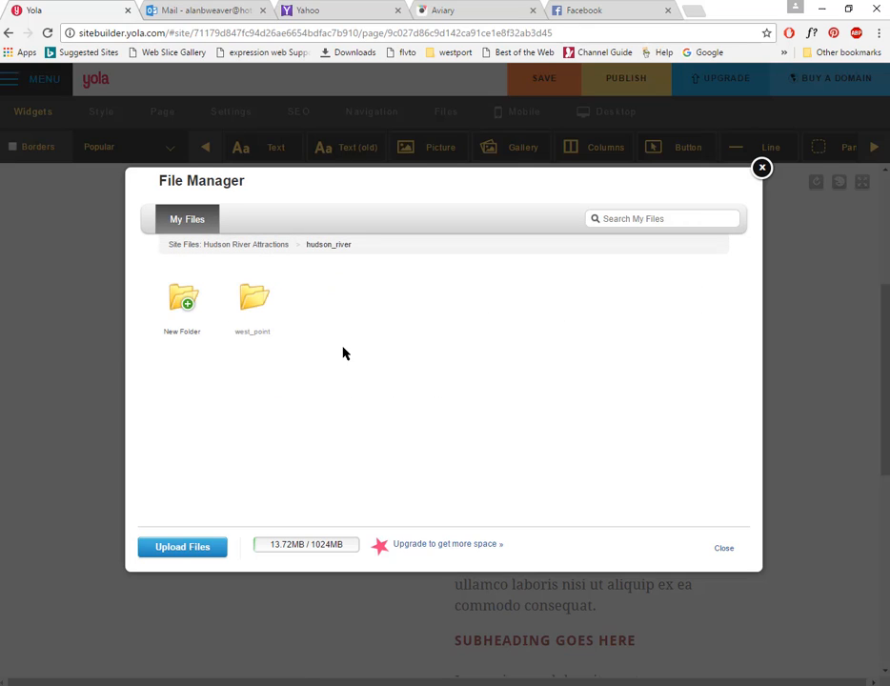
click(192, 299)
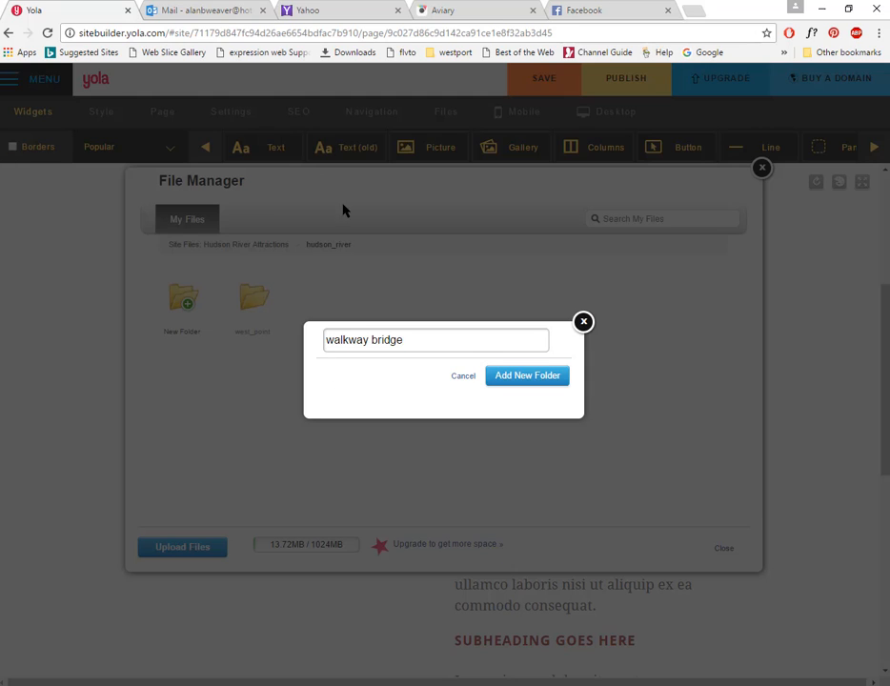
click(522, 375)
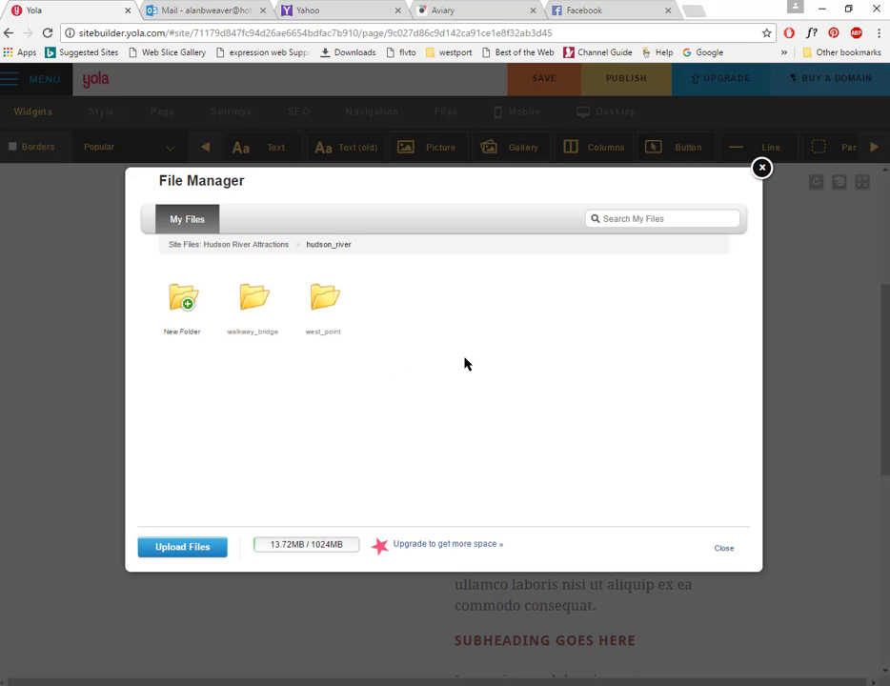
Start an upload into the walkway_bridge folder and browse to Pictures > !2017 > 01-21-2017 olana staatsburg ny > Hudson River Walkway.
double_click(260, 316)
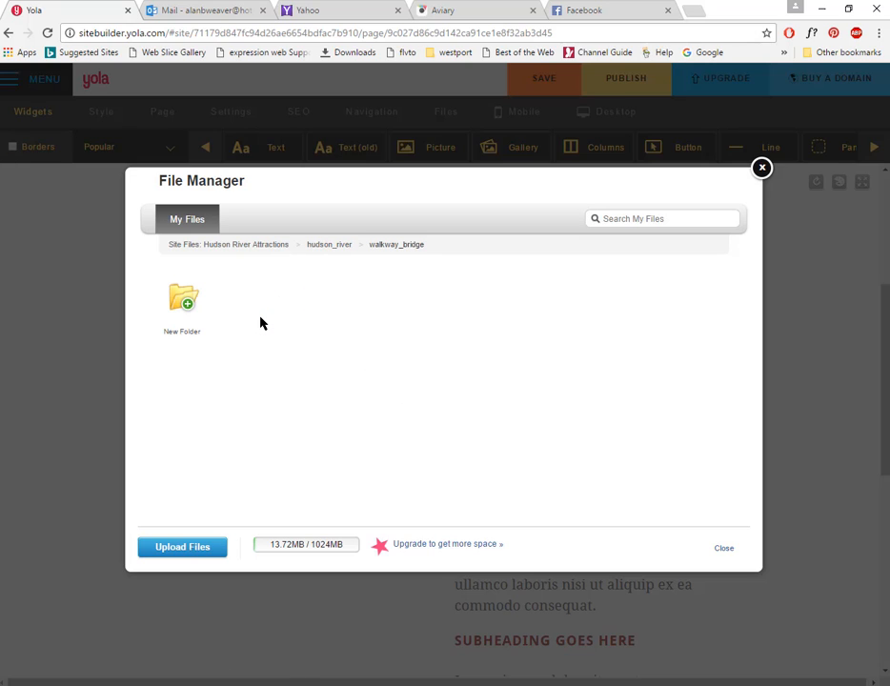
click(183, 547)
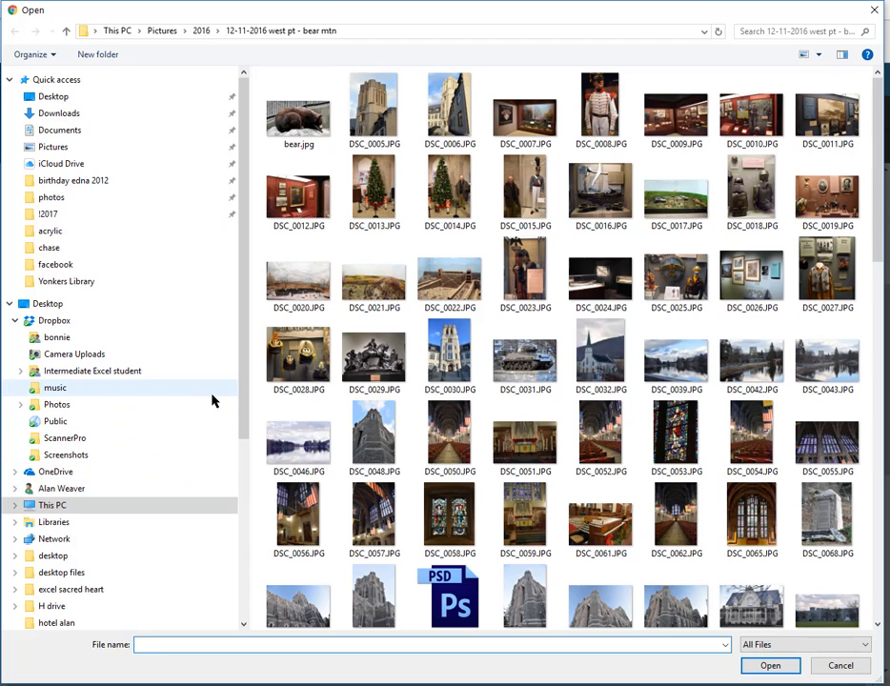
click(68, 200)
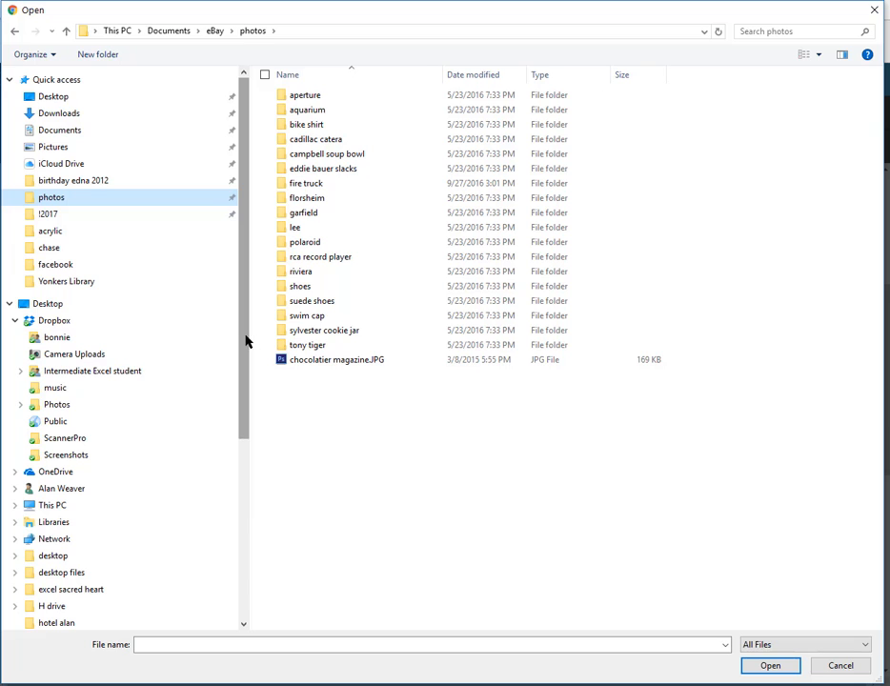
click(73, 151)
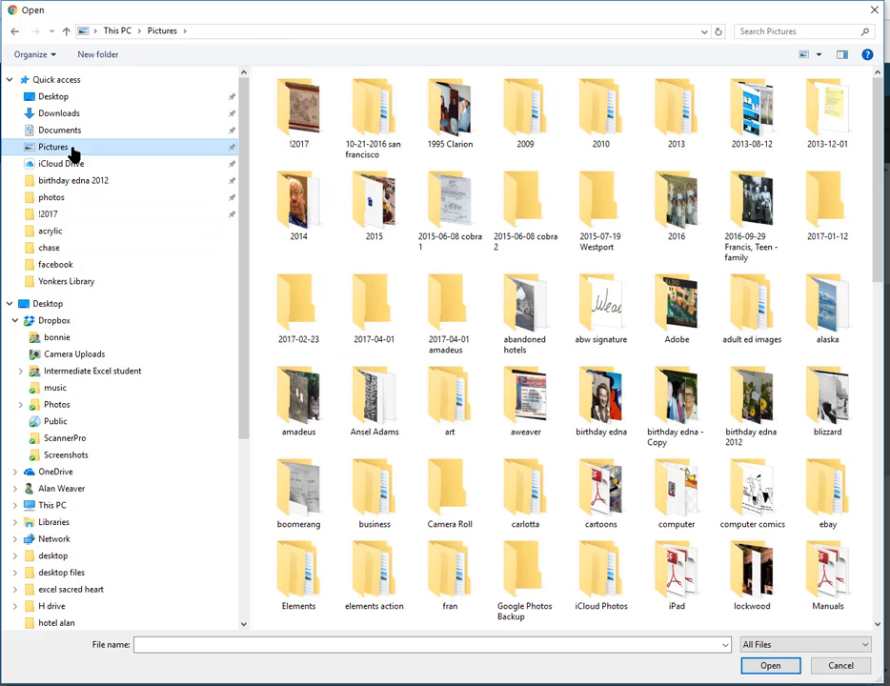
double_click(310, 114)
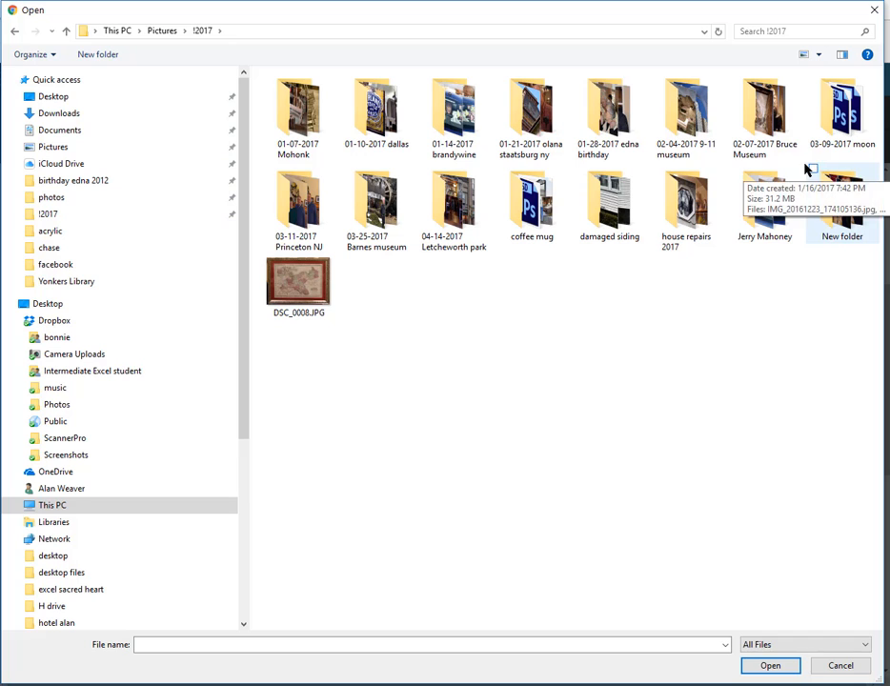
double_click(534, 133)
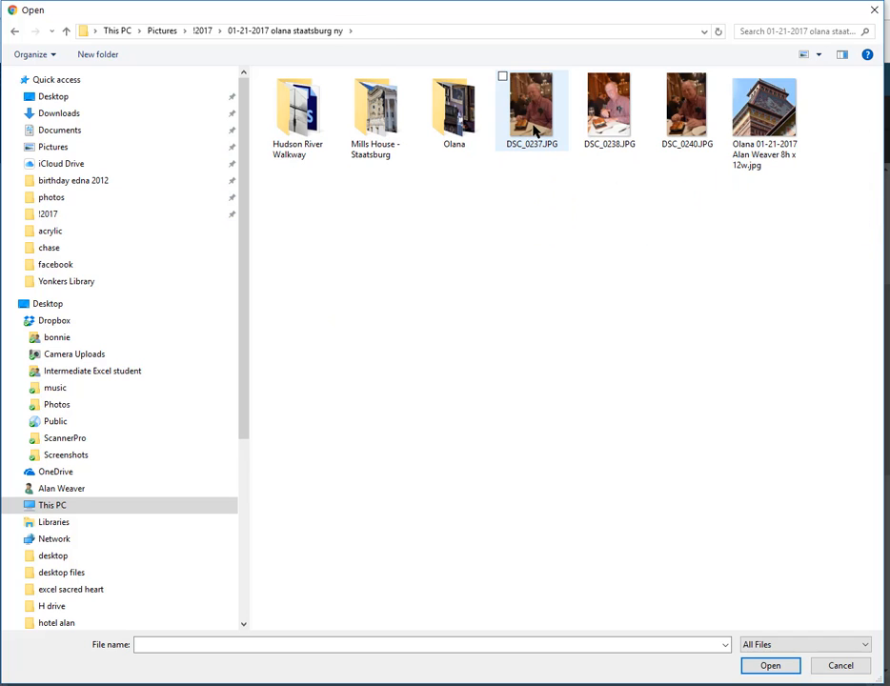
double_click(295, 133)
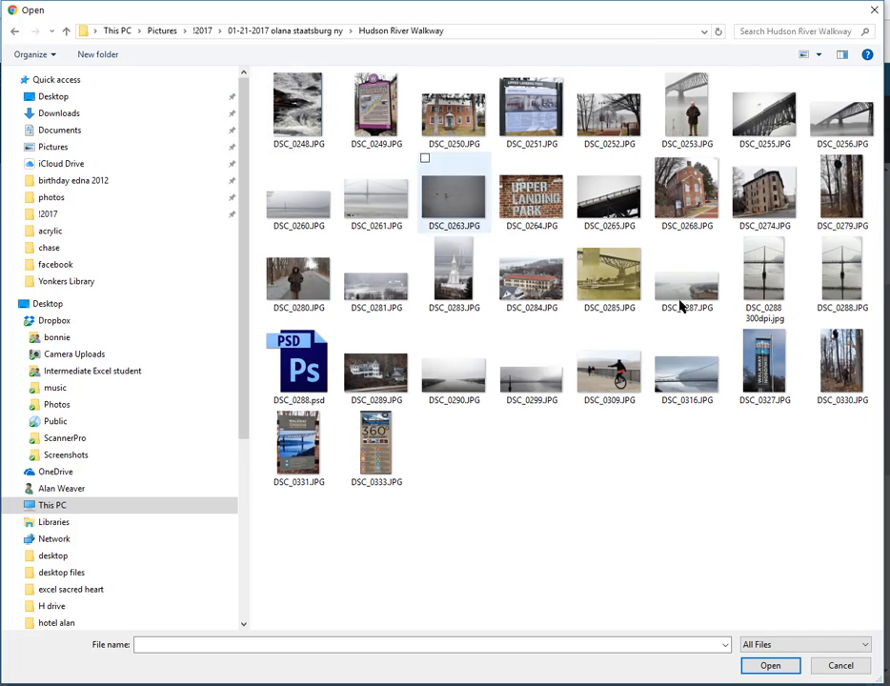
Upload the photos DSC_0248, DSC_0261, DSC_0265, DSC_0283, DSC_0285, DSC_0309, DSC_0316 and DSC_0327 together.
click(301, 106)
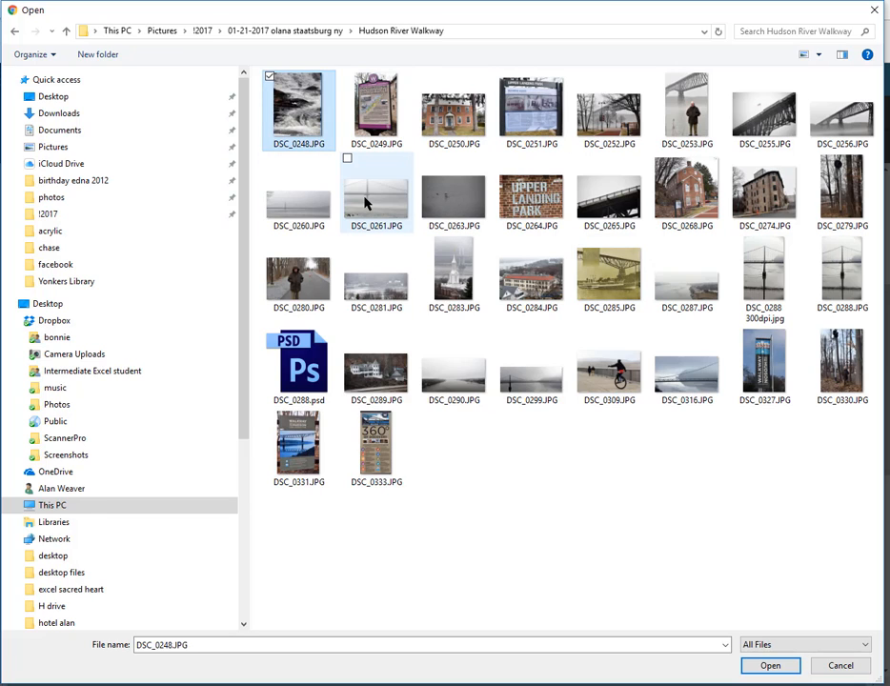
ctrl+click(371, 200)
ctrl+click(595, 210)
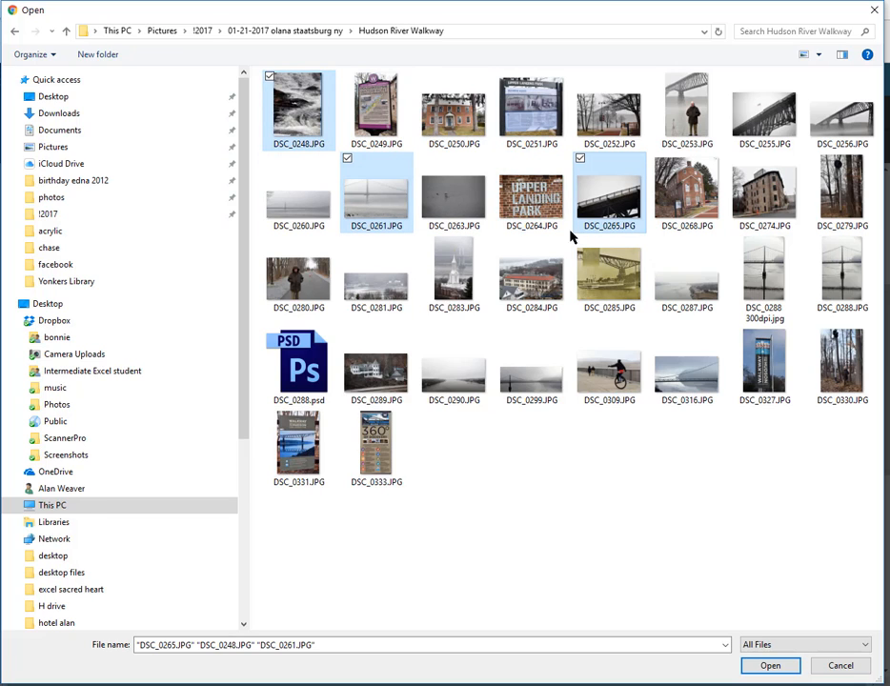
ctrl+click(470, 290)
ctrl+click(602, 298)
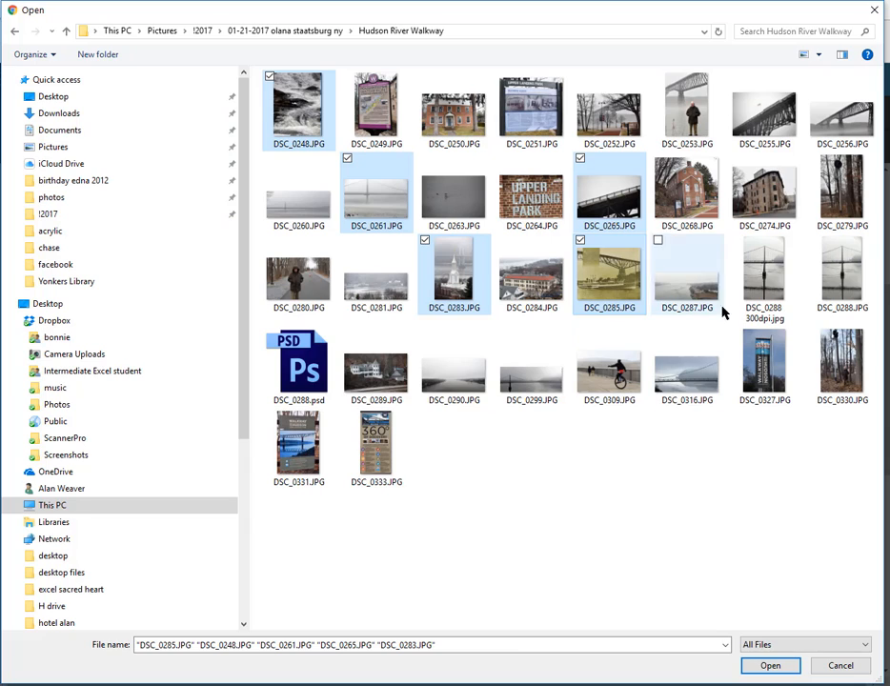
ctrl+click(765, 295)
ctrl+click(759, 284)
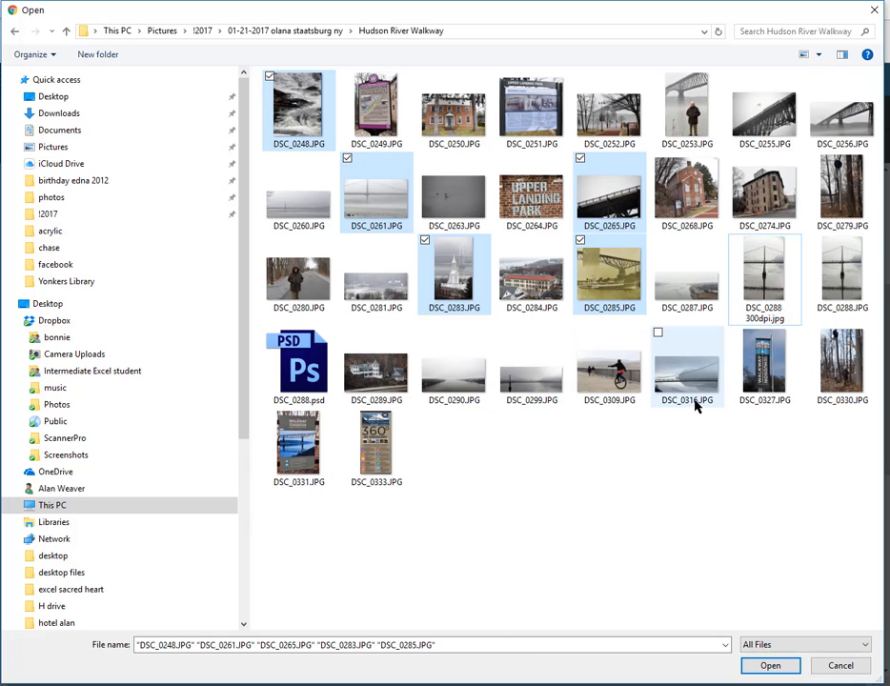
ctrl+click(609, 373)
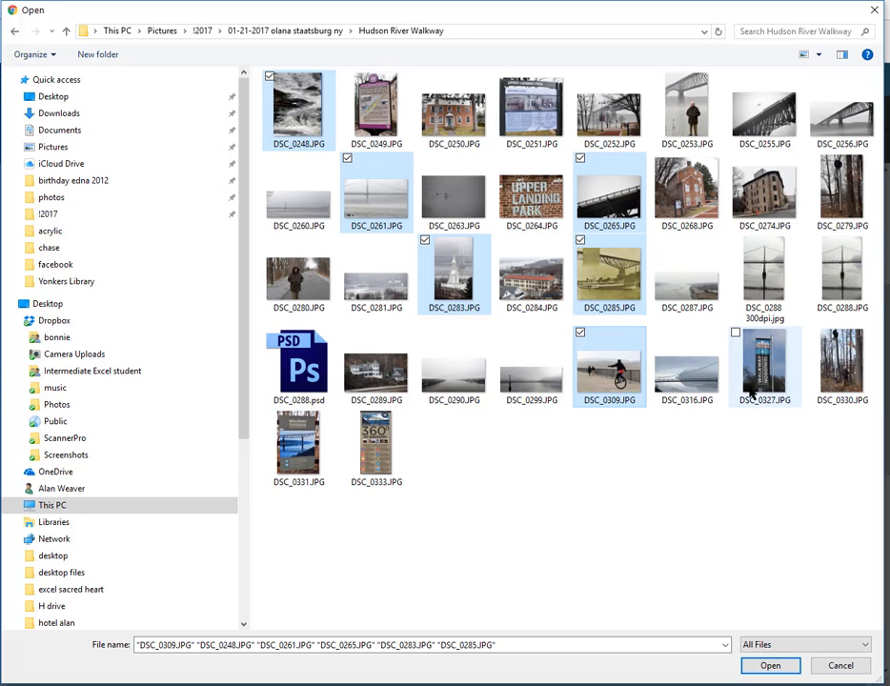
ctrl+click(760, 381)
ctrl+click(696, 392)
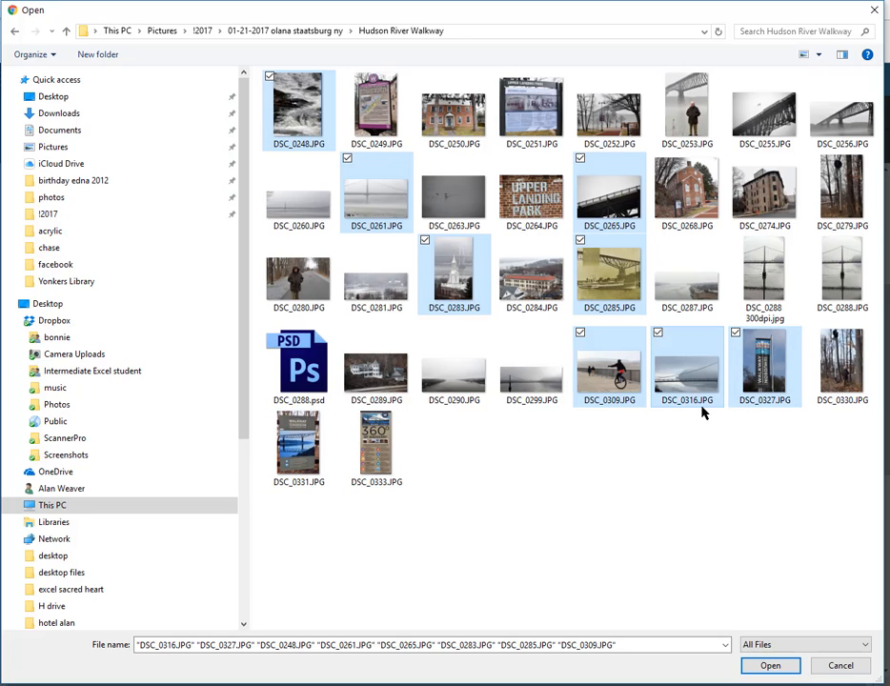
click(785, 669)
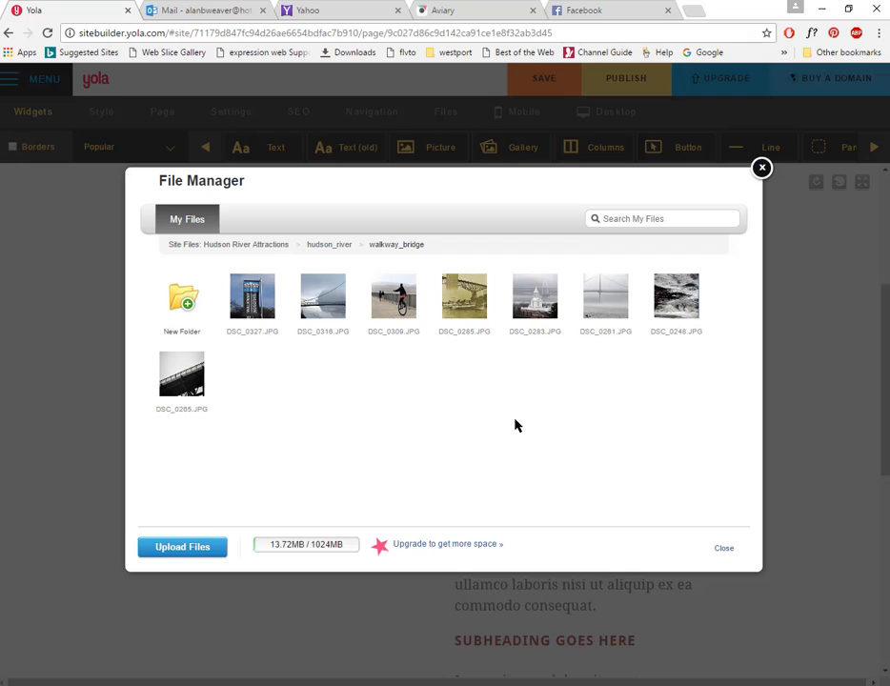
Open DSC_0316.JPG in the photo editor and crop its upper and lower edges to about 1192 × 527 pixels.
click(317, 302)
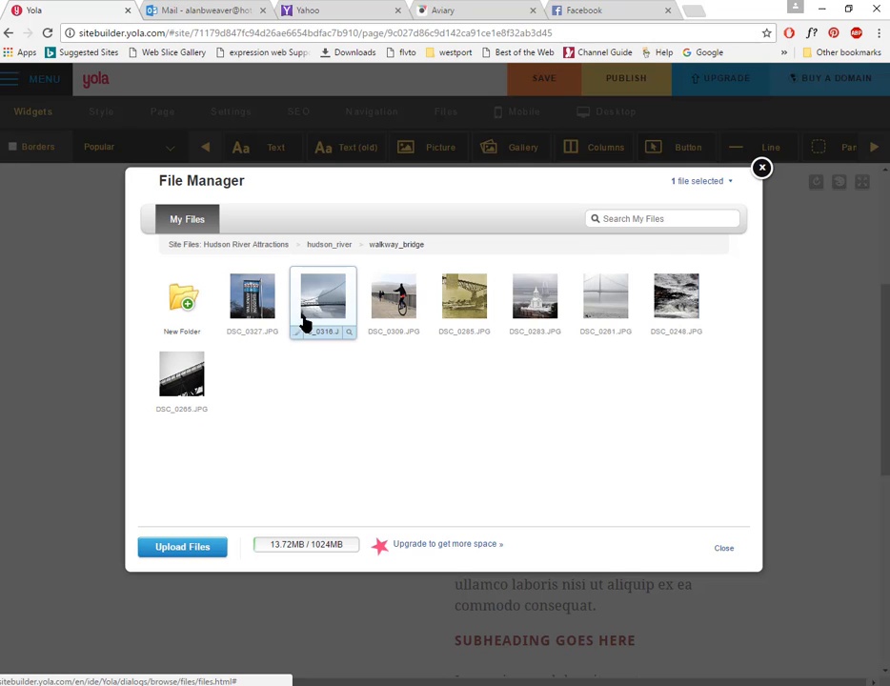
click(297, 339)
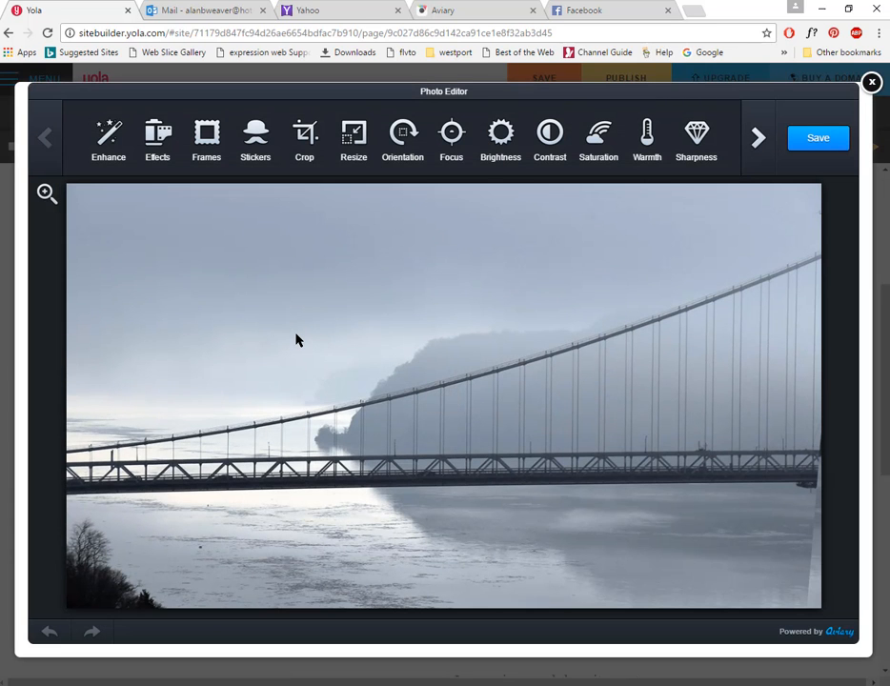
click(305, 137)
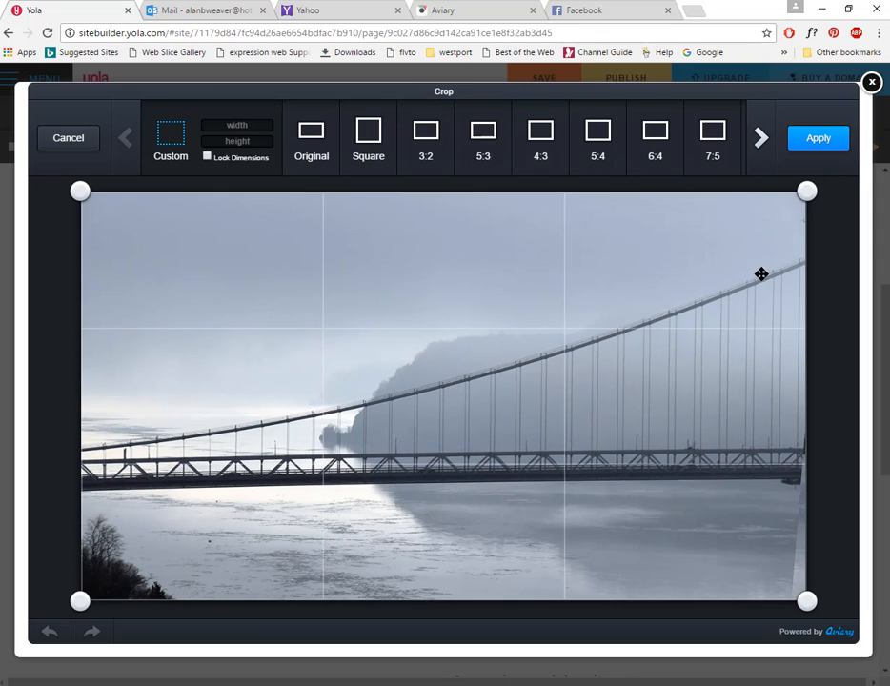
drag(809, 194, 808, 221)
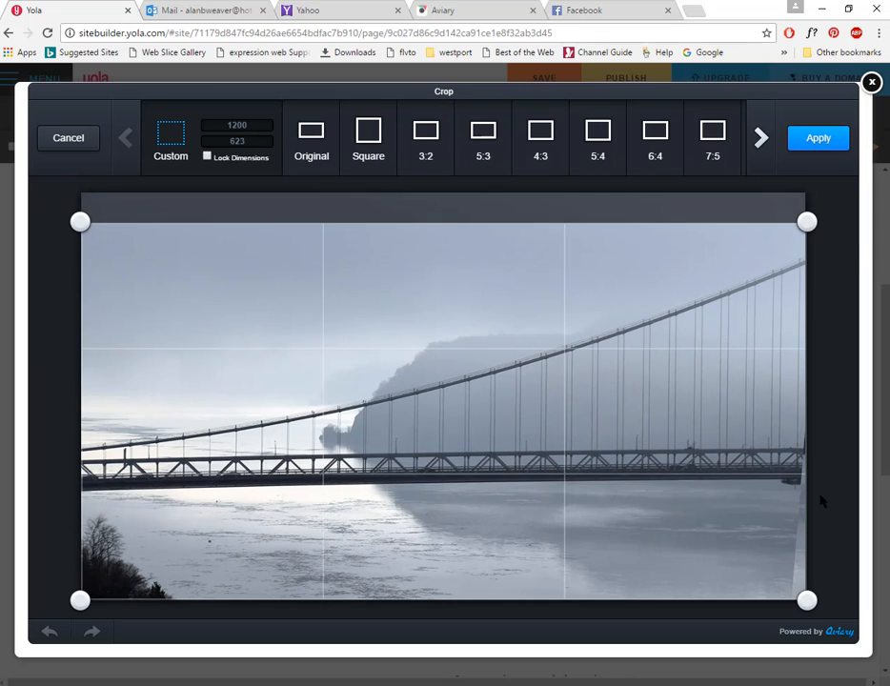
drag(811, 600, 802, 540)
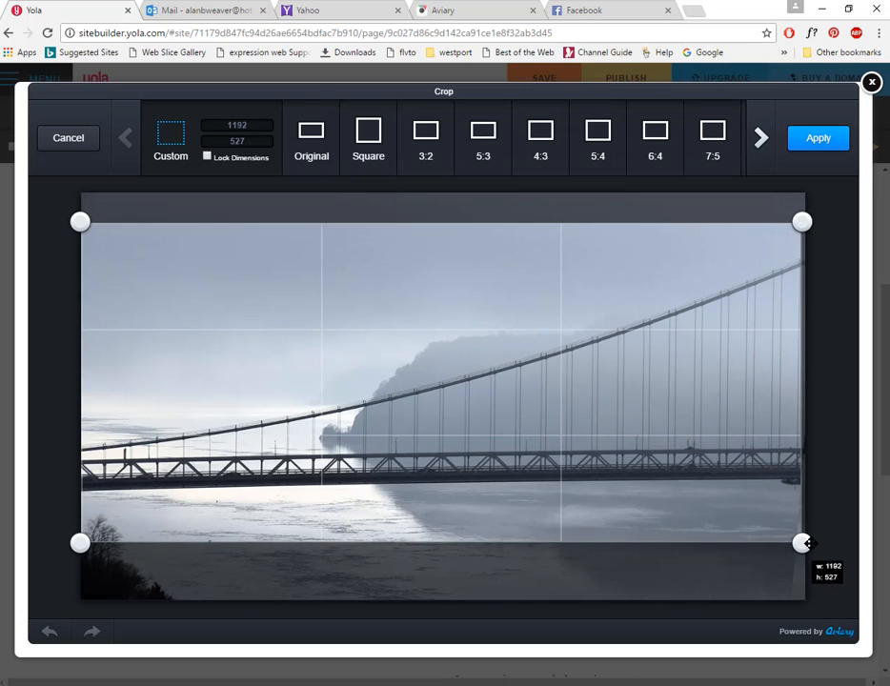
click(798, 138)
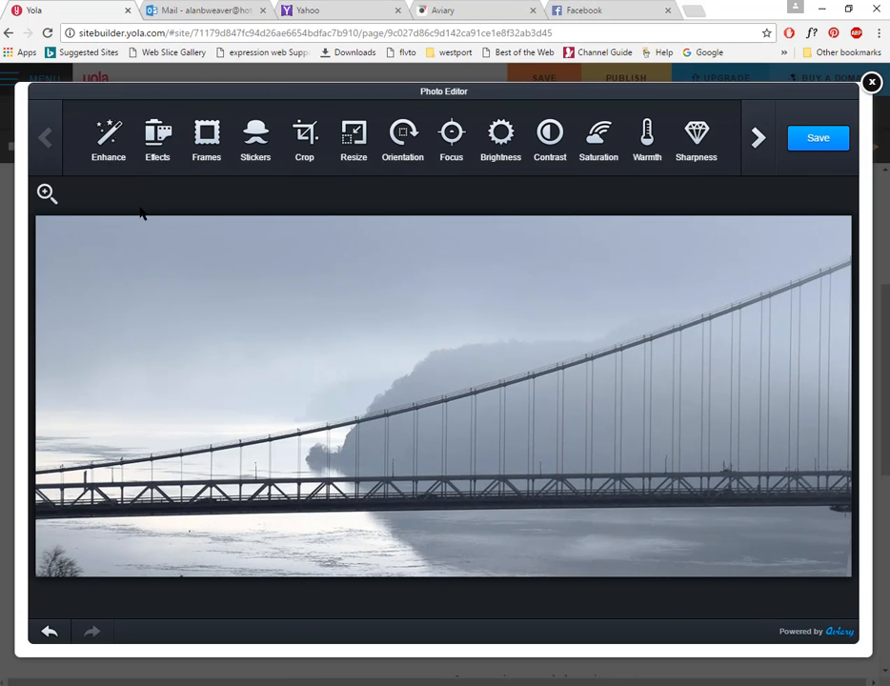
Preview the Hi-Def and Illuminate enhancements on the bridge photo, and apply the Color Fix enhancement.
click(110, 141)
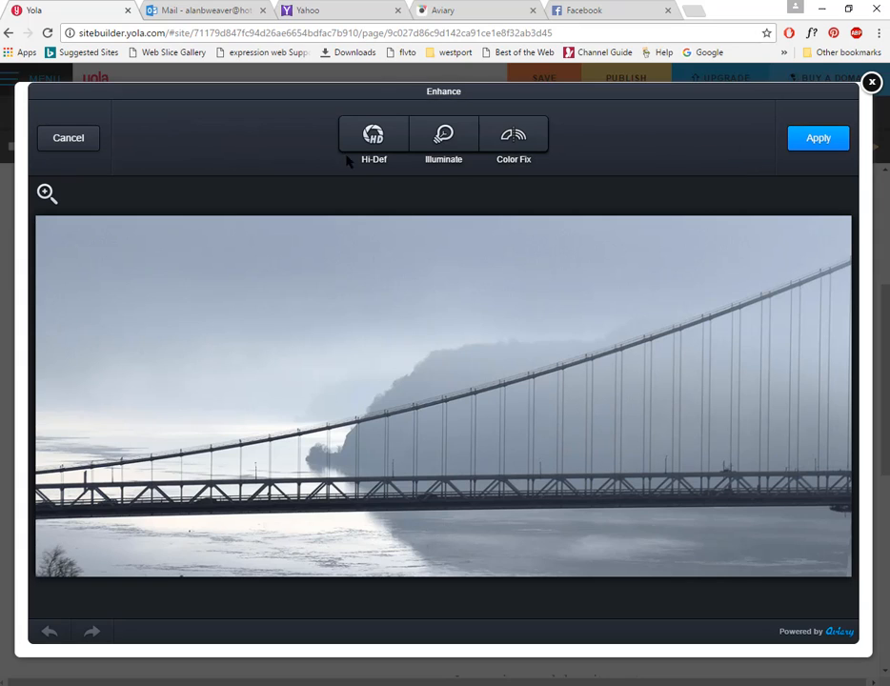
click(371, 135)
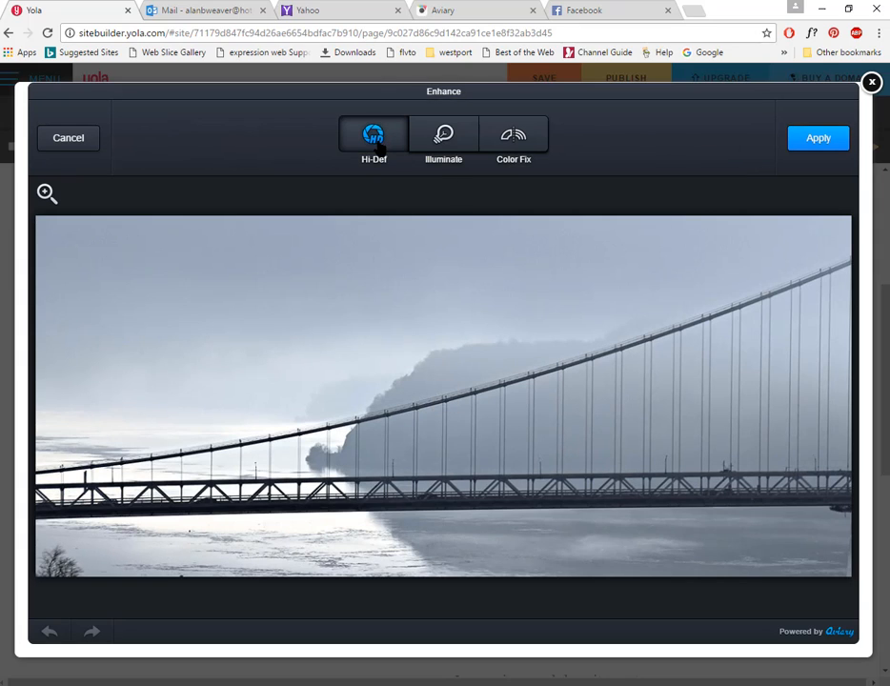
click(443, 135)
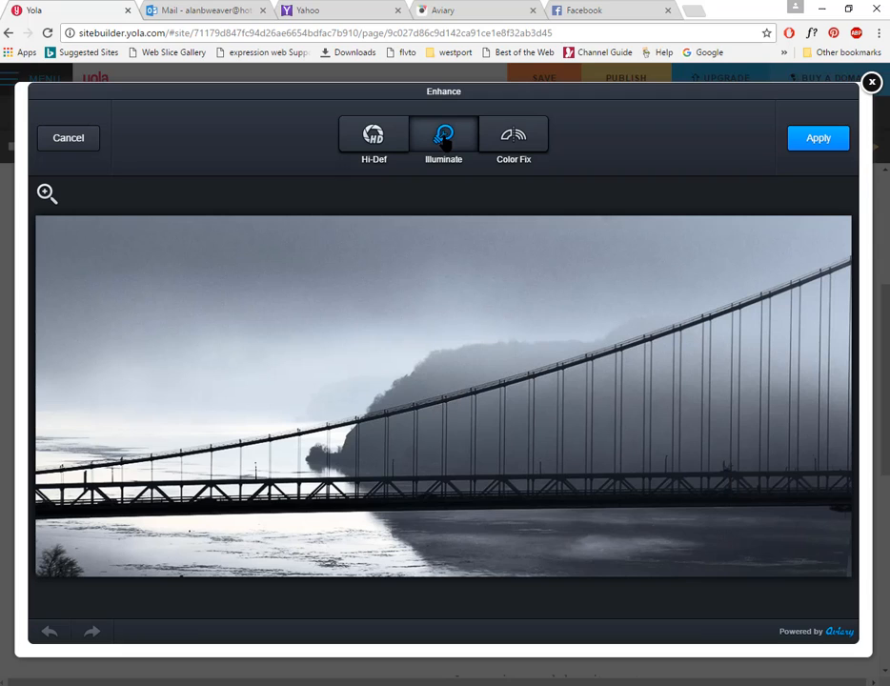
click(510, 136)
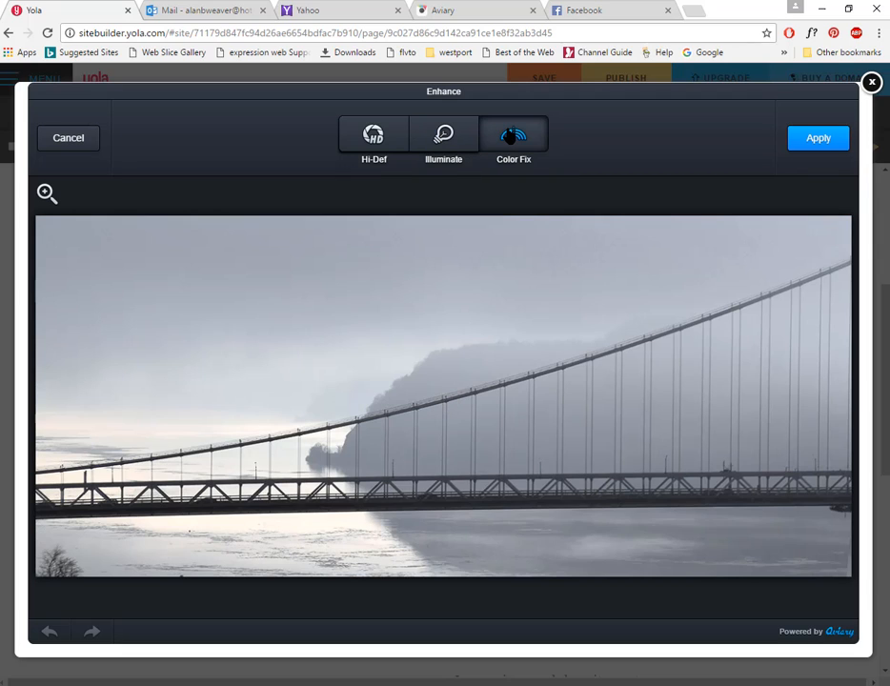
click(818, 141)
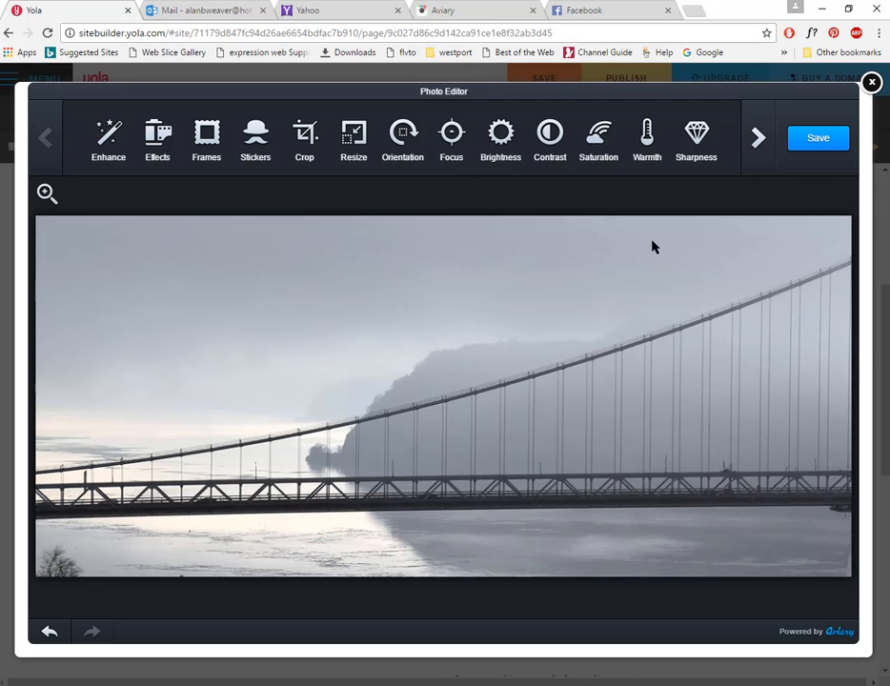
Increase the bridge photo's contrast moderately and apply the adjustment.
click(549, 135)
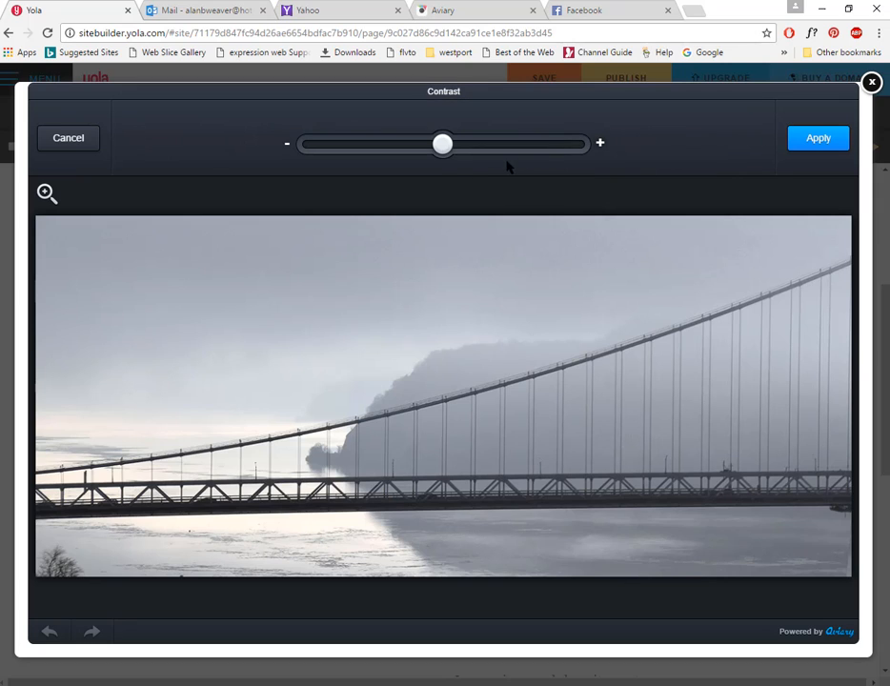
drag(449, 146, 506, 150)
click(802, 139)
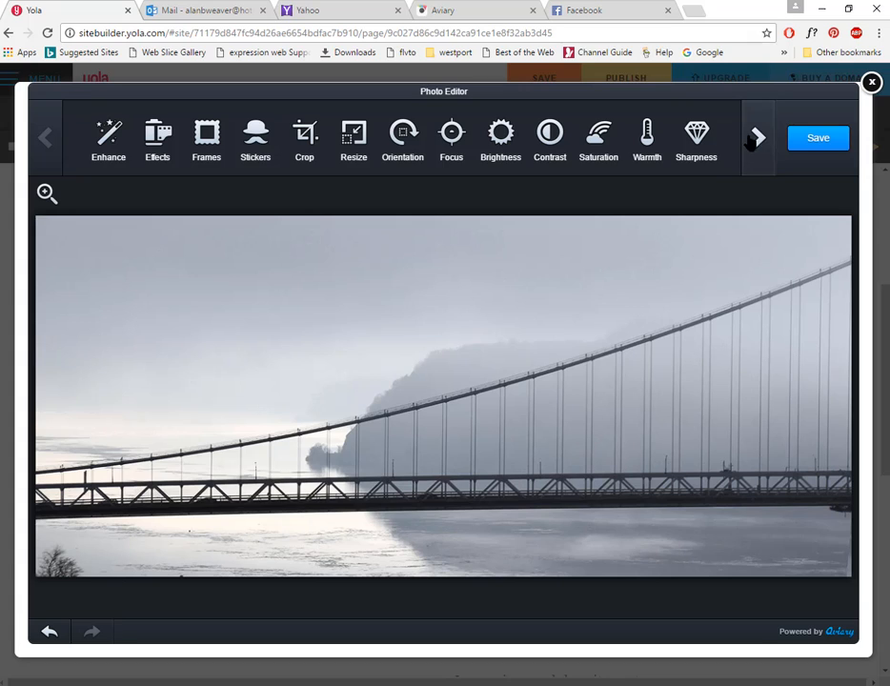
Add the caption "Hudson River Bridge" in Arial Black near the upper edge of the bridge photo.
click(755, 138)
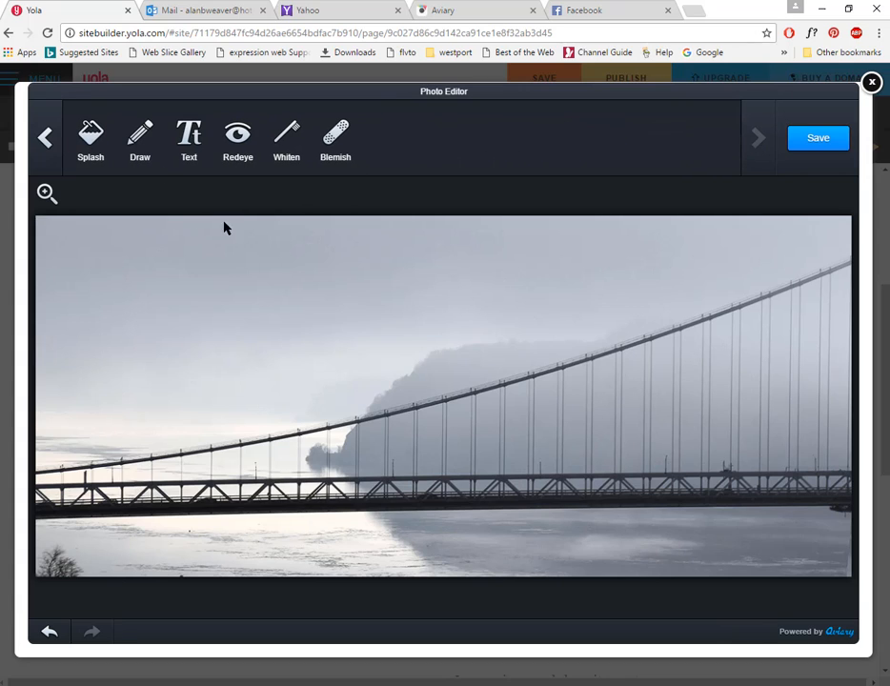
click(188, 140)
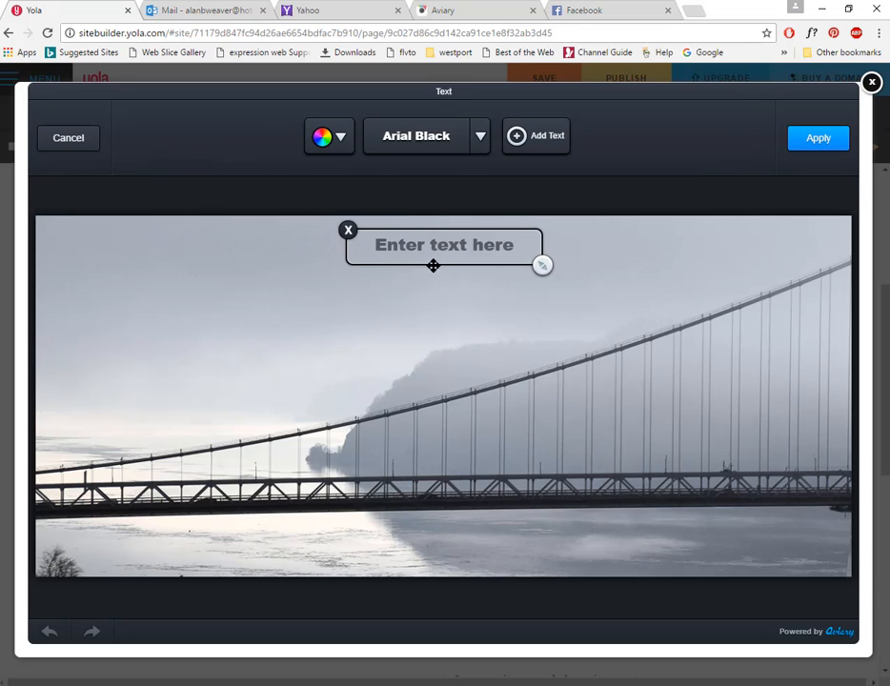
click(438, 249)
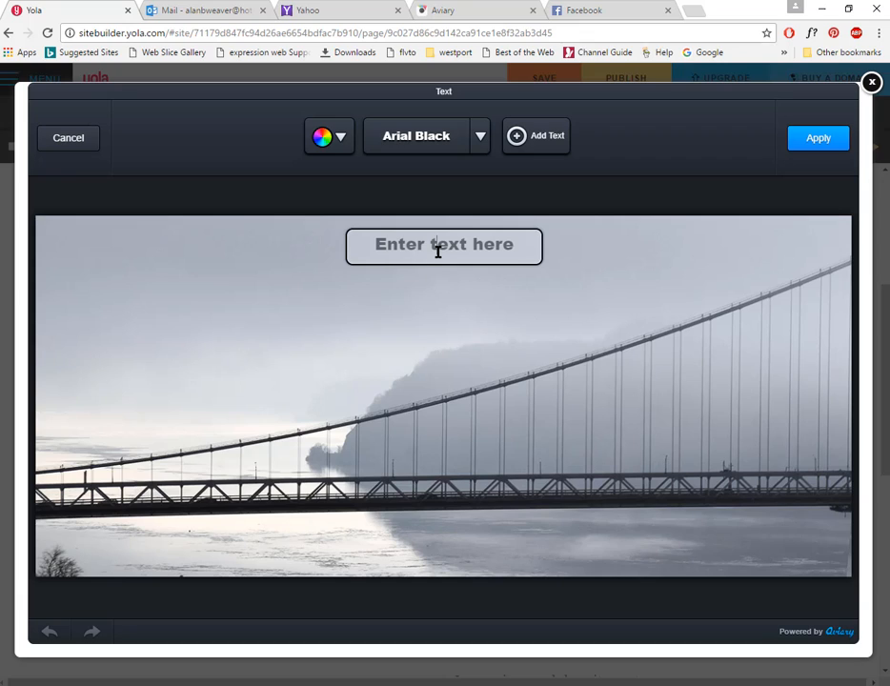
text(Hudson R)
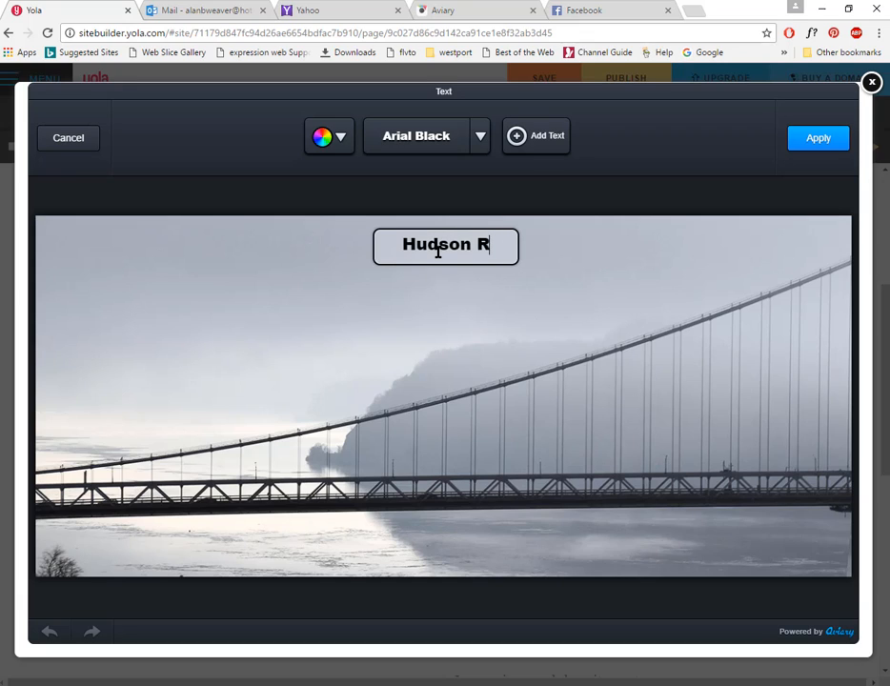
text(iver Bridge)
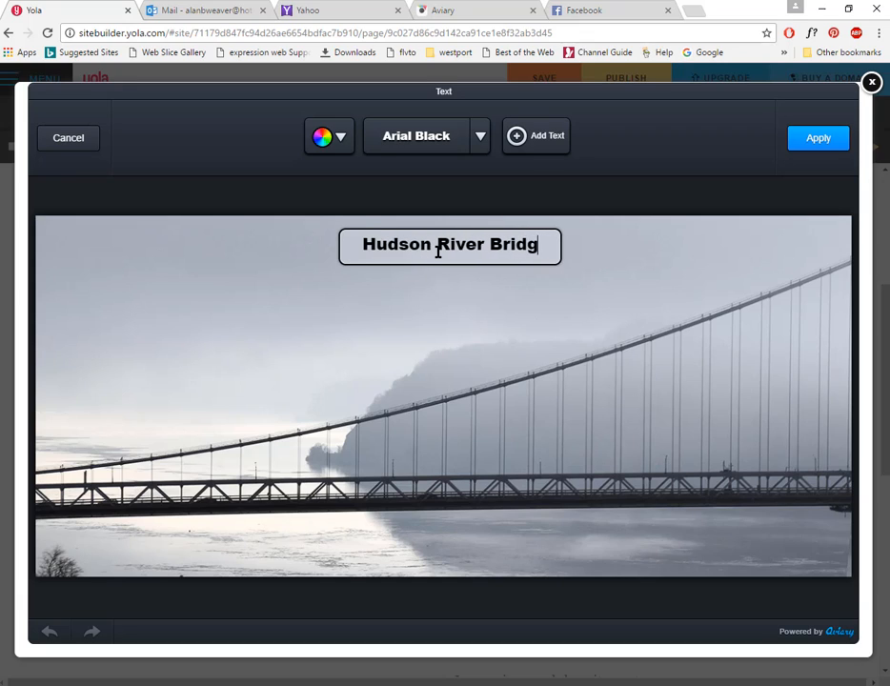
Color the whole caption red, apply the text and save the edited bridge photo.
key(ctrl+shift+Left)
key(ctrl+shift+Left)
key(ctrl+shift+Left)
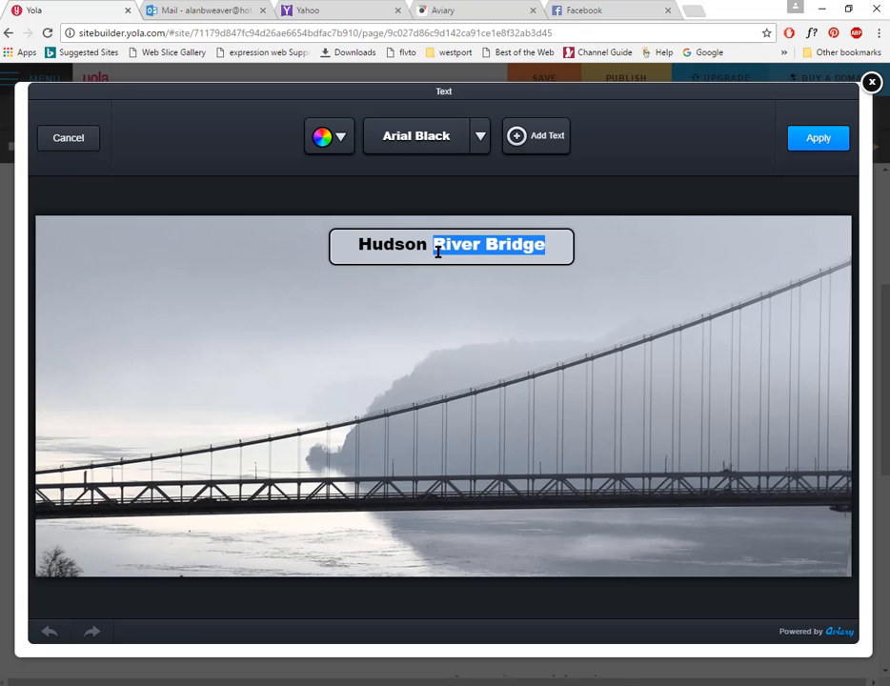
click(333, 138)
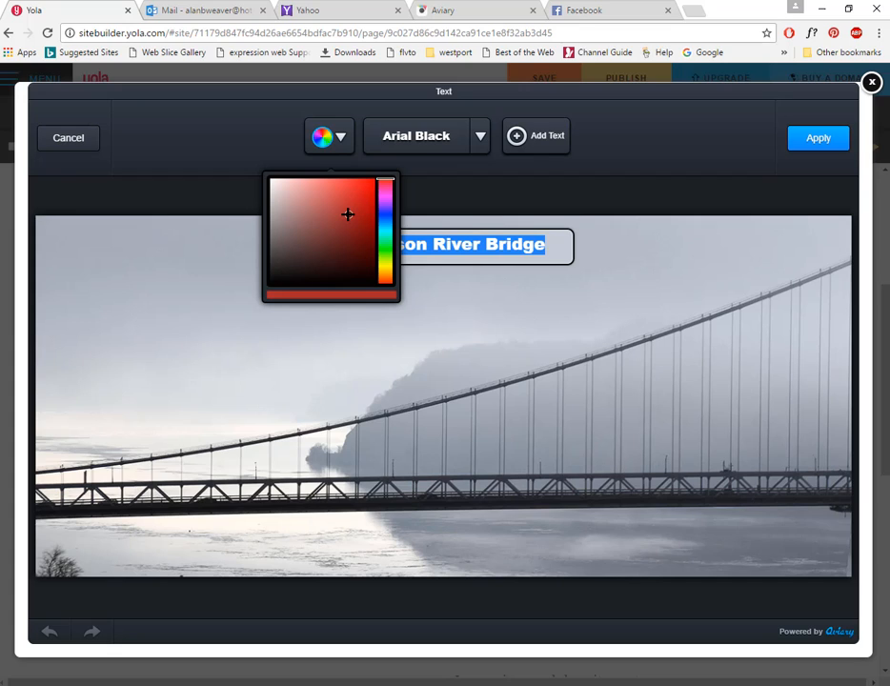
click(808, 139)
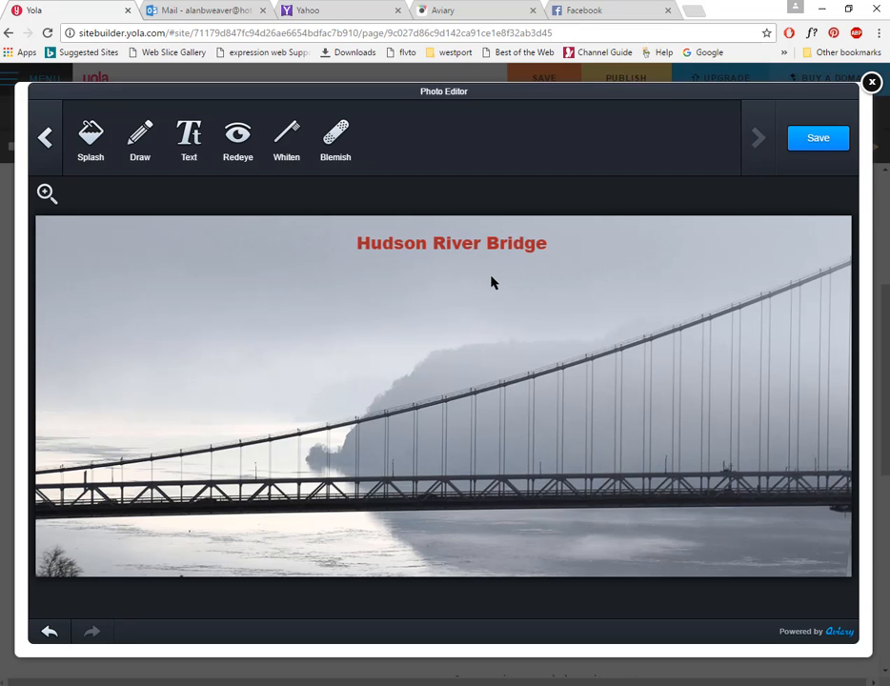
click(817, 143)
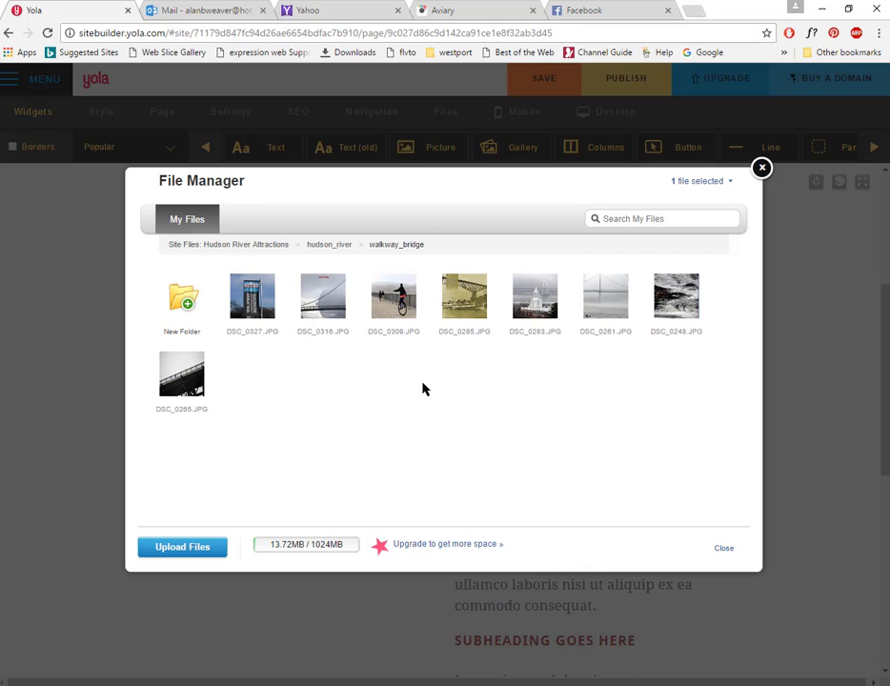
Reopen DSC_0316.JPG from the walkway_bridge folder in the Aviary photo editor.
mouse_move(305, 301)
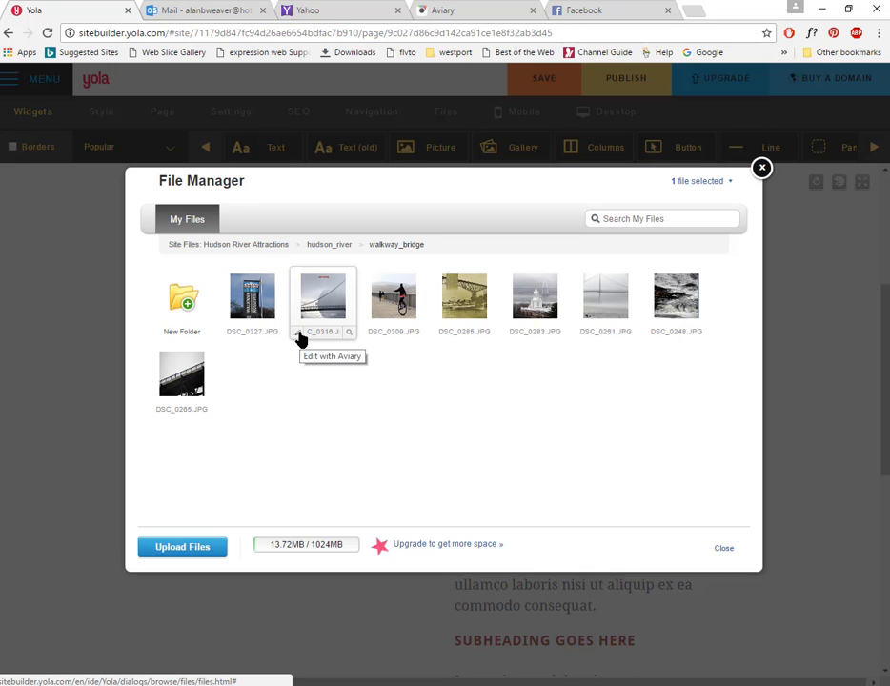
click(299, 333)
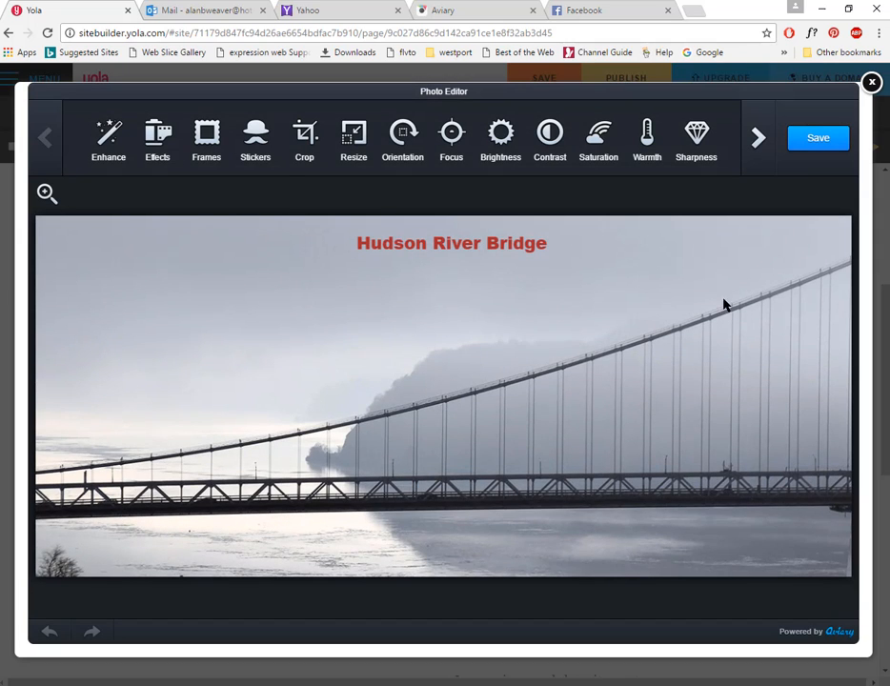
click(304, 136)
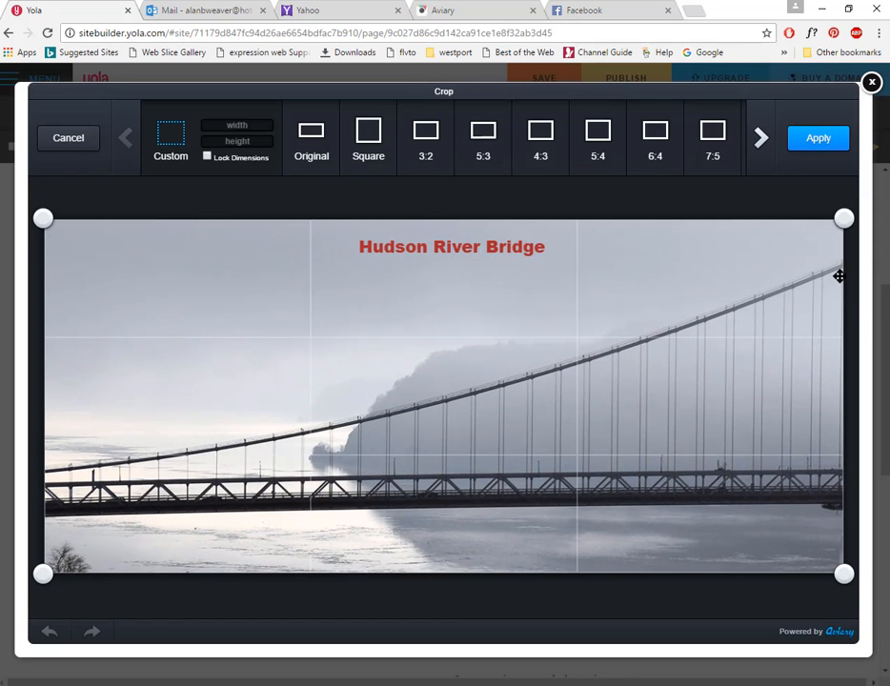
drag(846, 222, 50, 113)
click(57, 143)
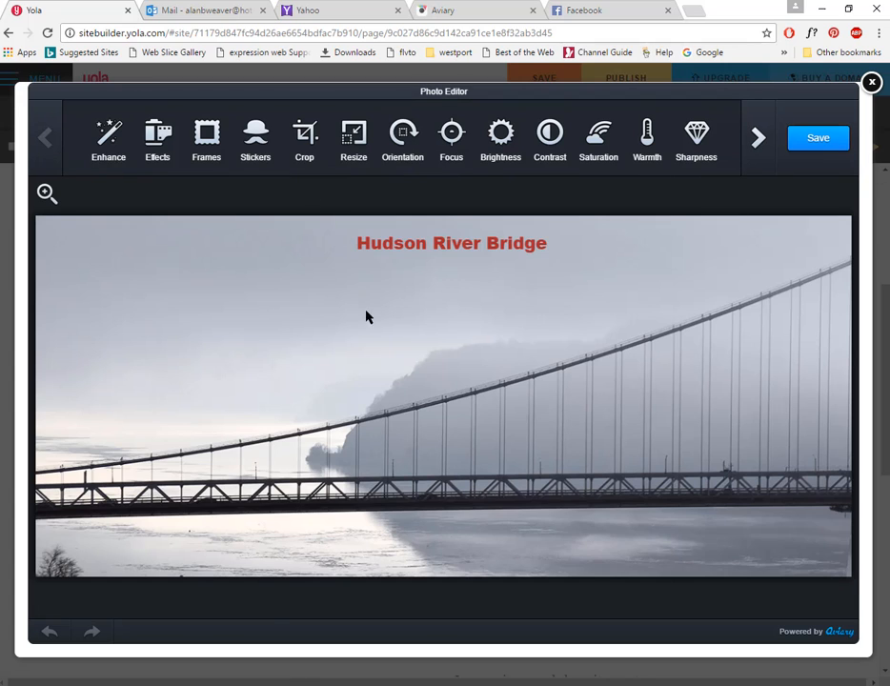
Resize the bridge photo to a width of 600 with proportions locked, and save it.
click(355, 141)
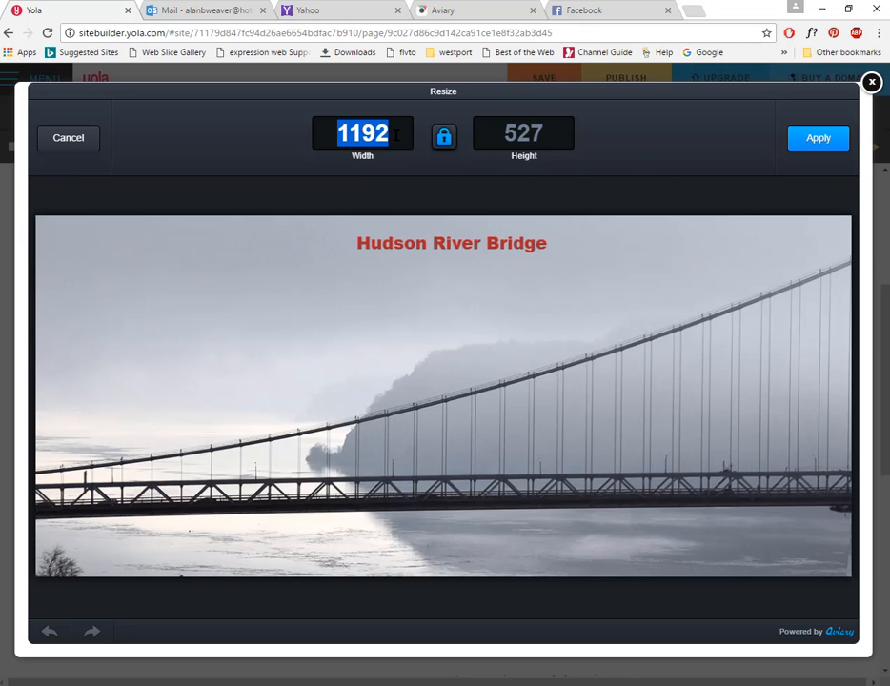
text(600)
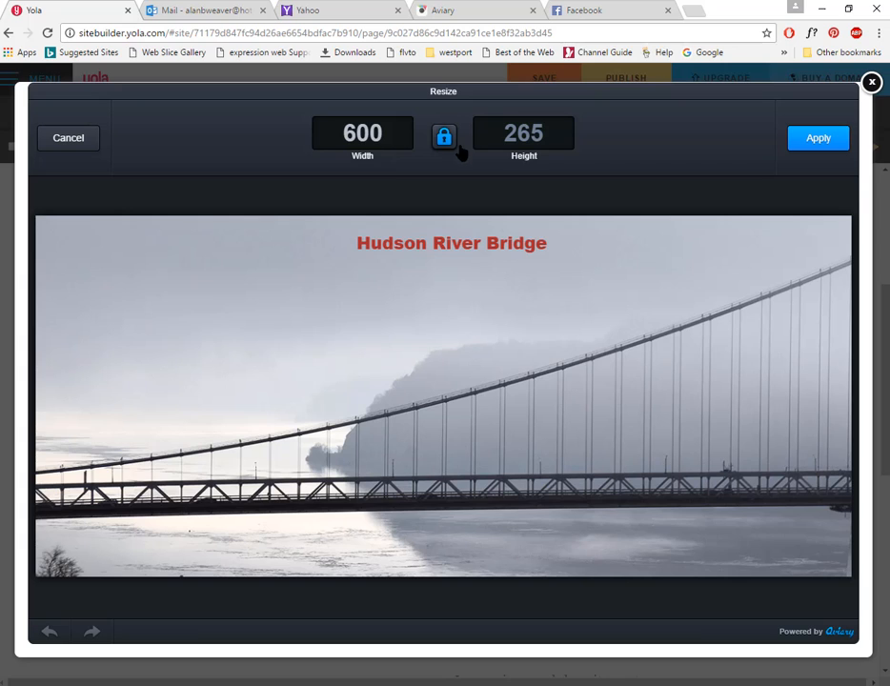
click(802, 145)
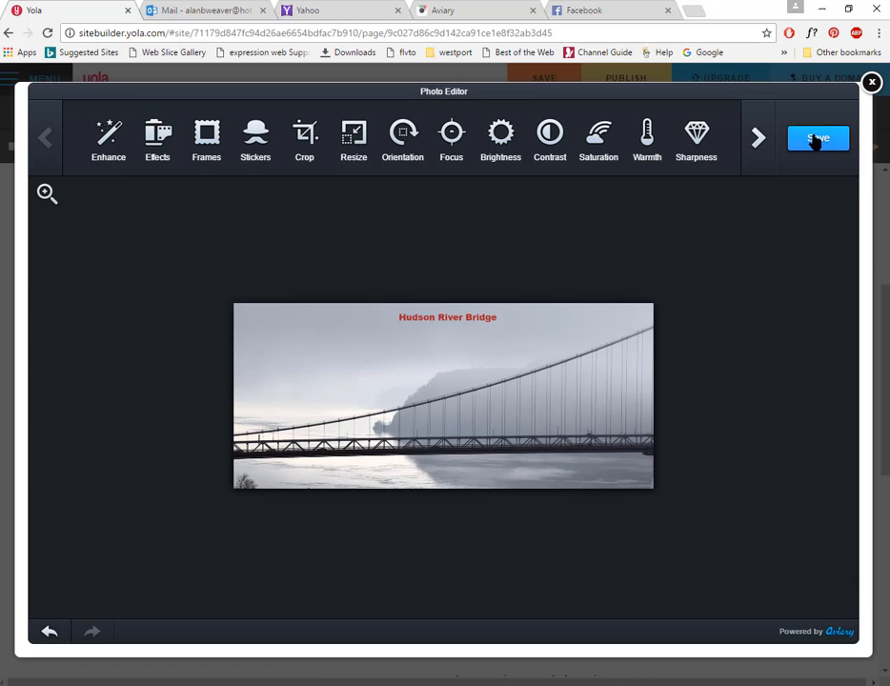
click(817, 139)
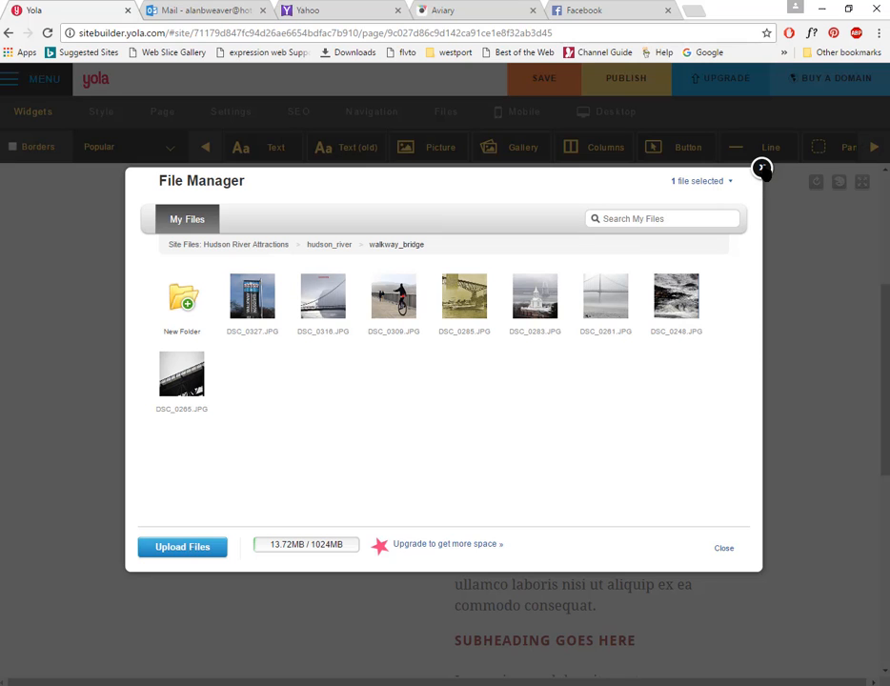
Leave the file manager and add a picture widget beside the YADA YADA YADA text, showing DSC_0316.JPG from hudson_river/walkway_bridge.
click(761, 169)
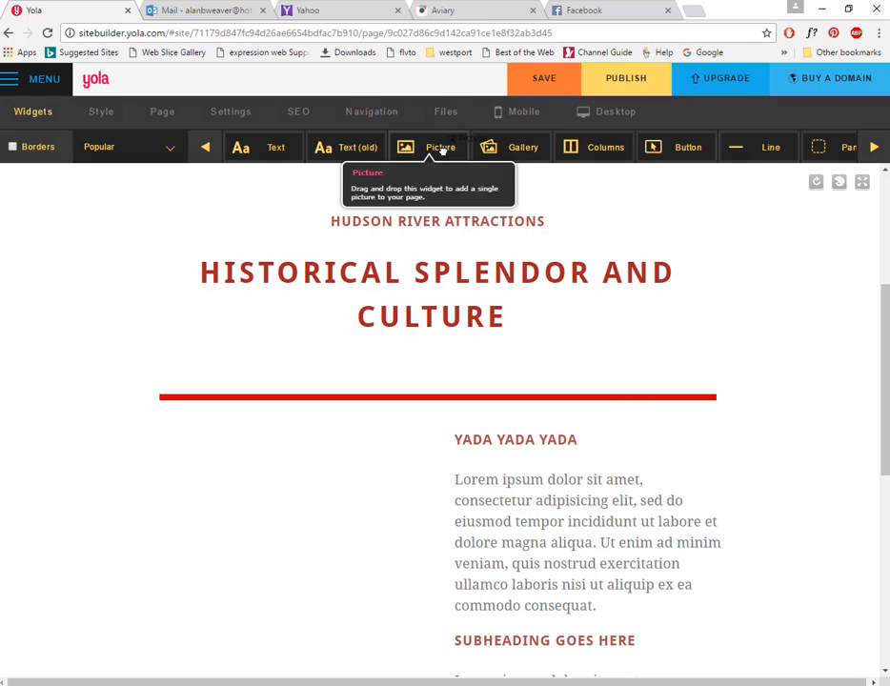
drag(441, 151, 264, 550)
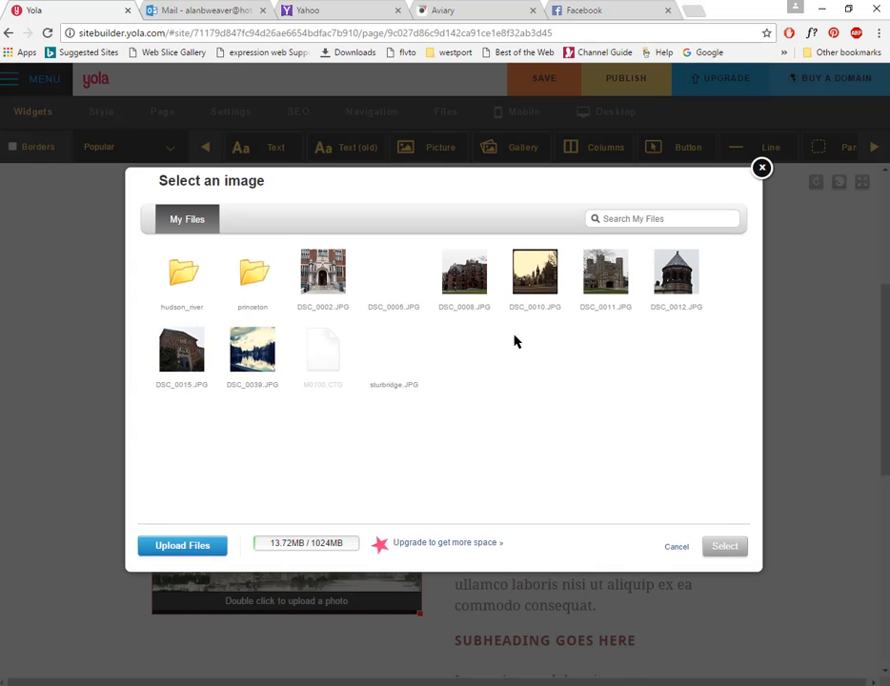
double_click(183, 292)
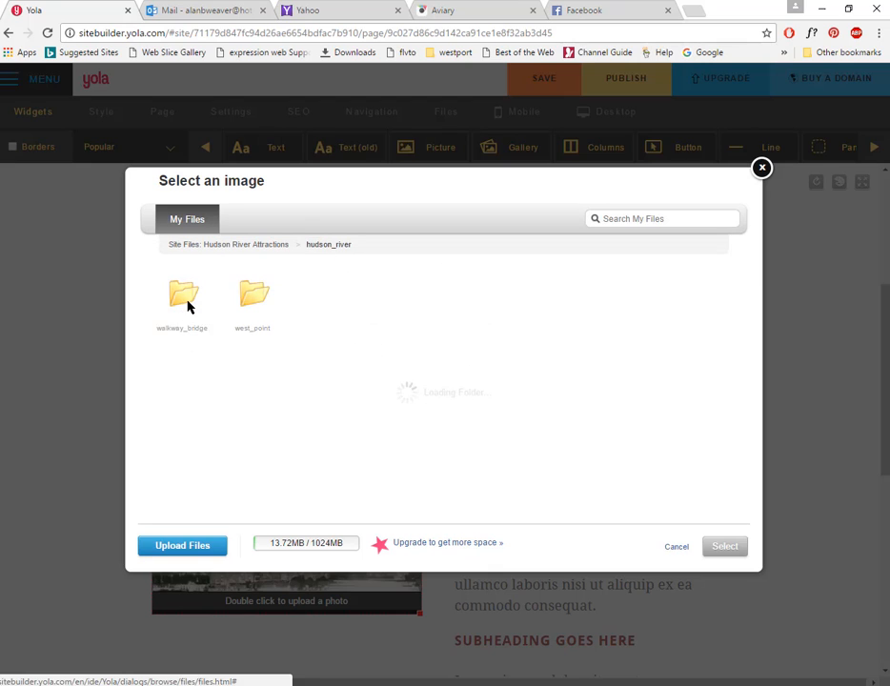
double_click(184, 295)
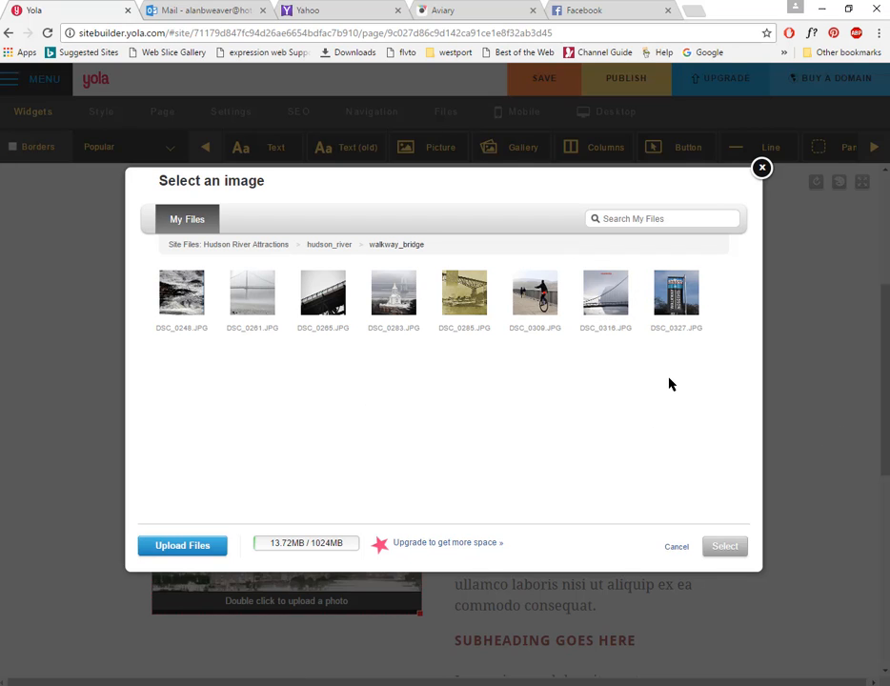
double_click(604, 305)
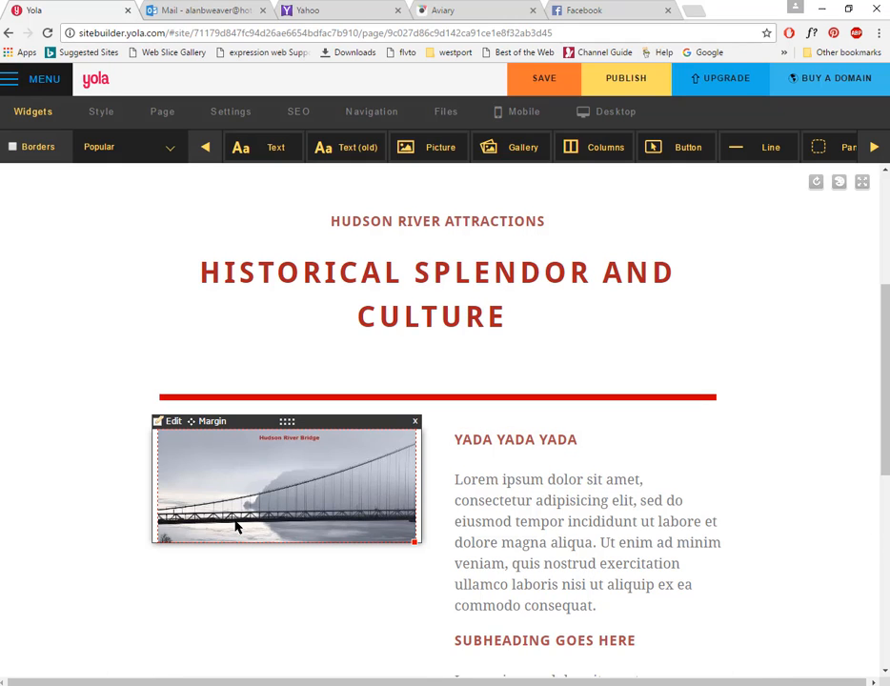
Apply the Negative frame to the placed bridge picture in Aviary, and save the photo and the picture settings.
click(160, 427)
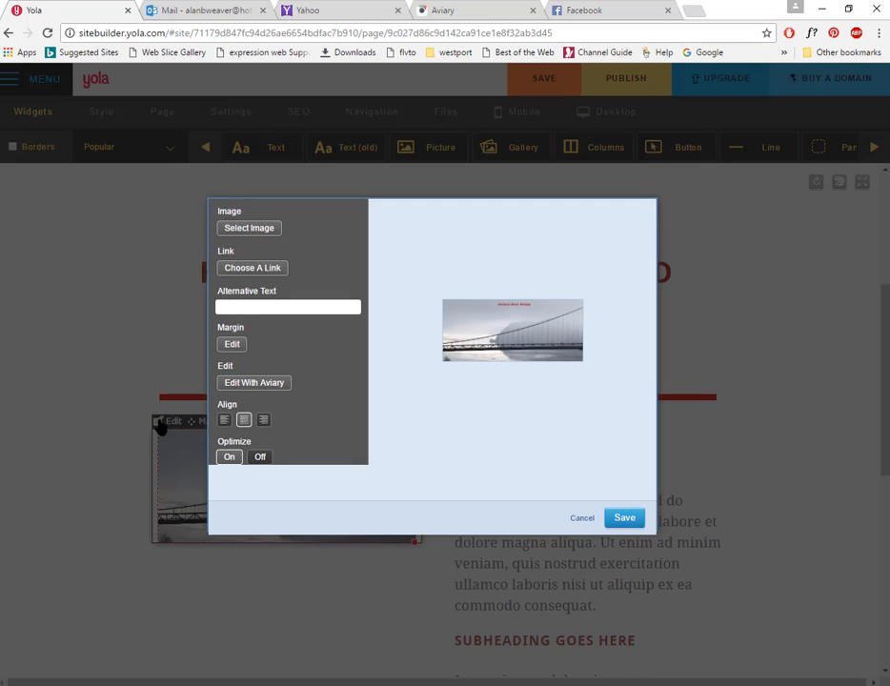
click(246, 384)
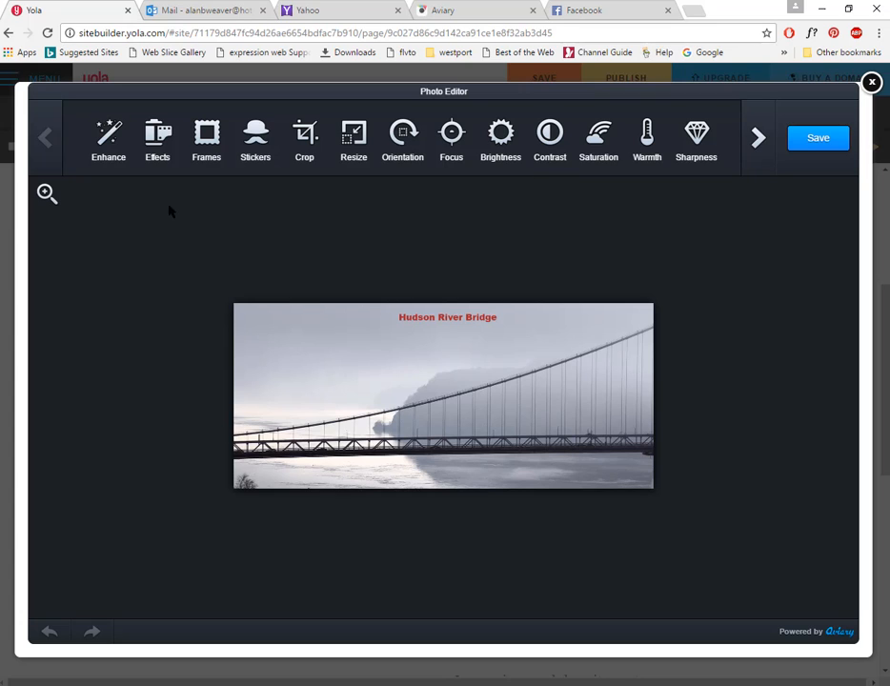
click(207, 141)
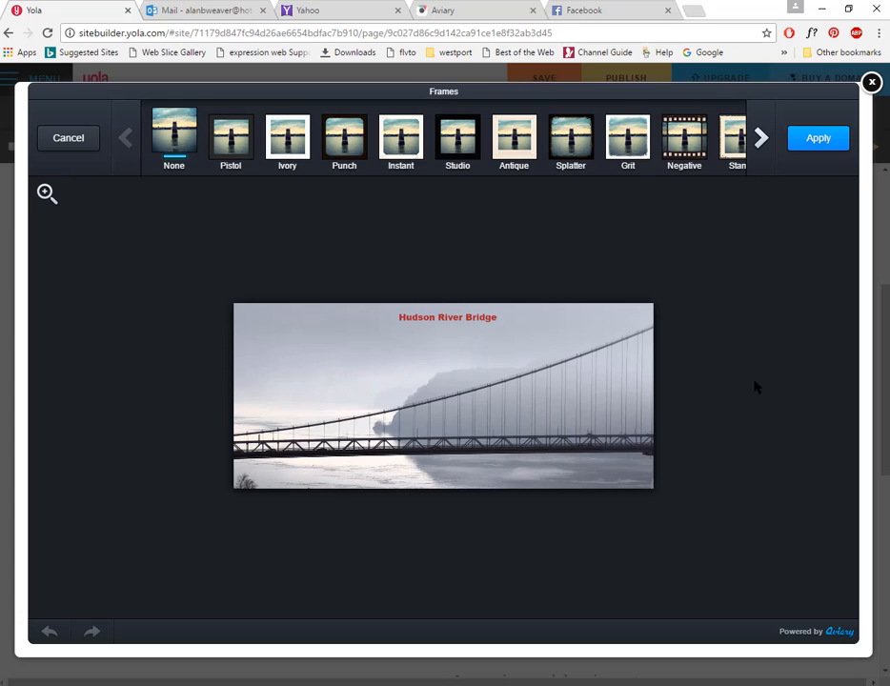
click(684, 138)
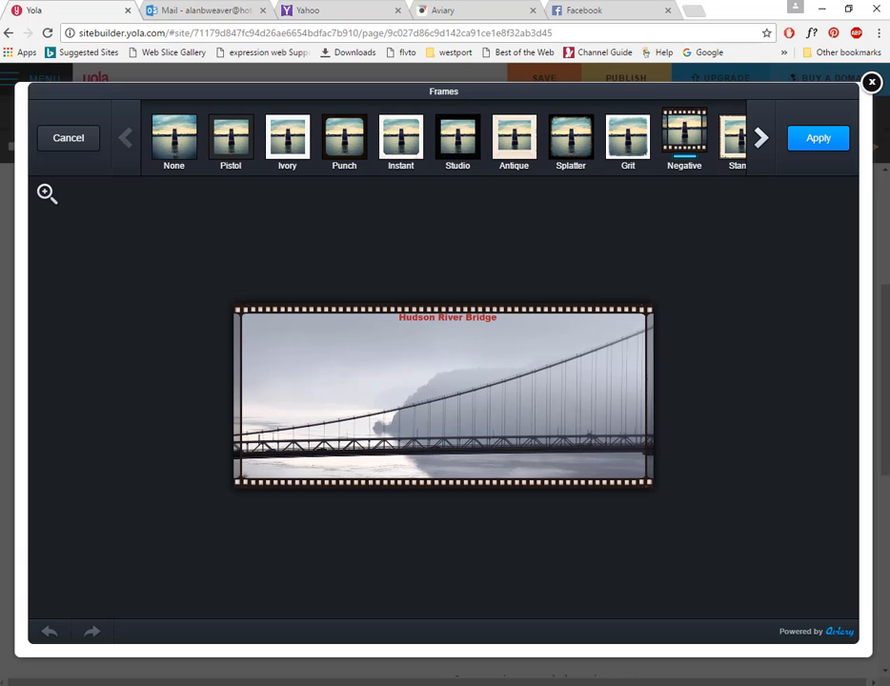
click(808, 145)
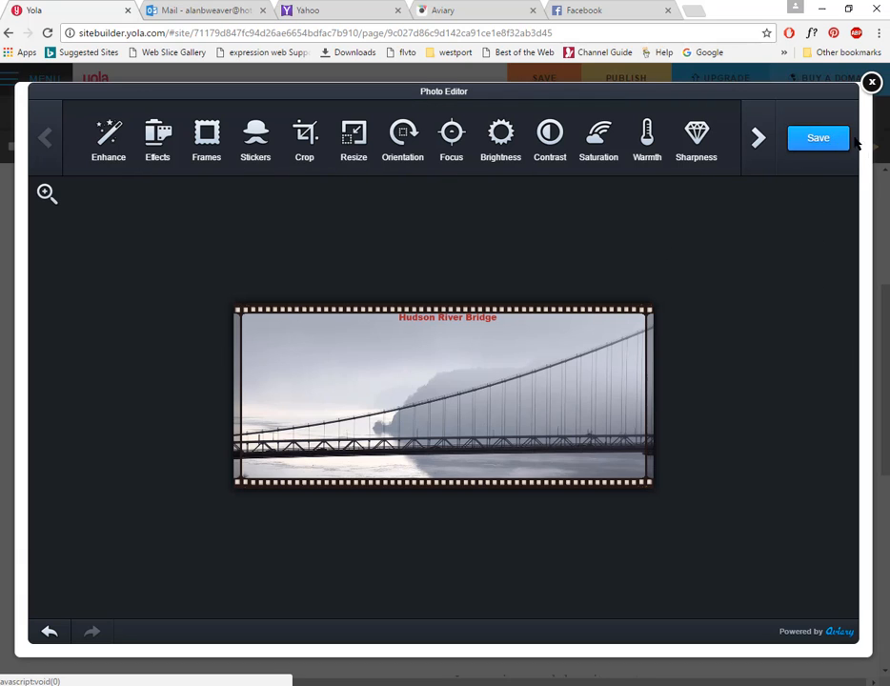
click(819, 141)
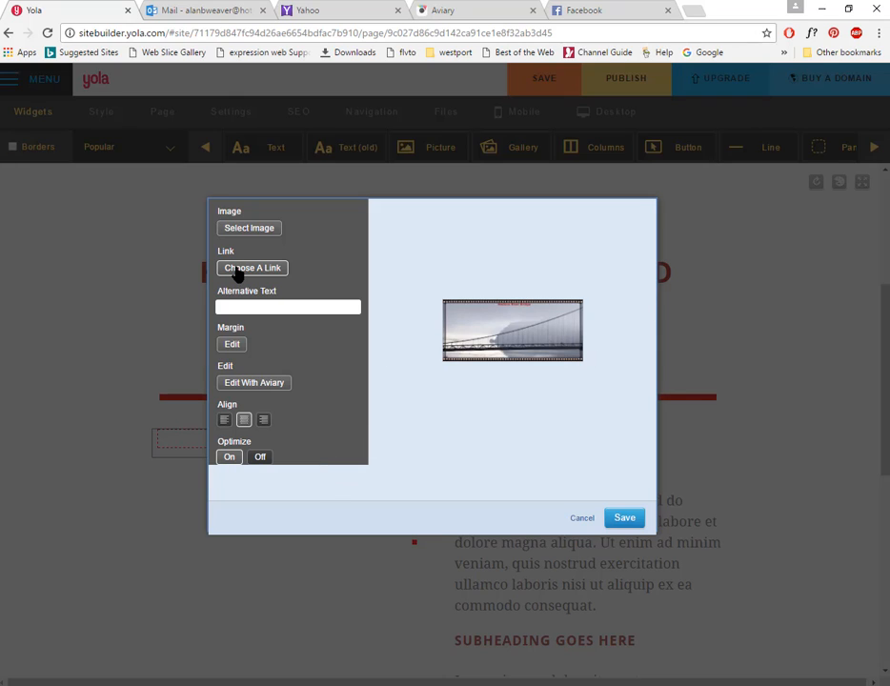
click(624, 521)
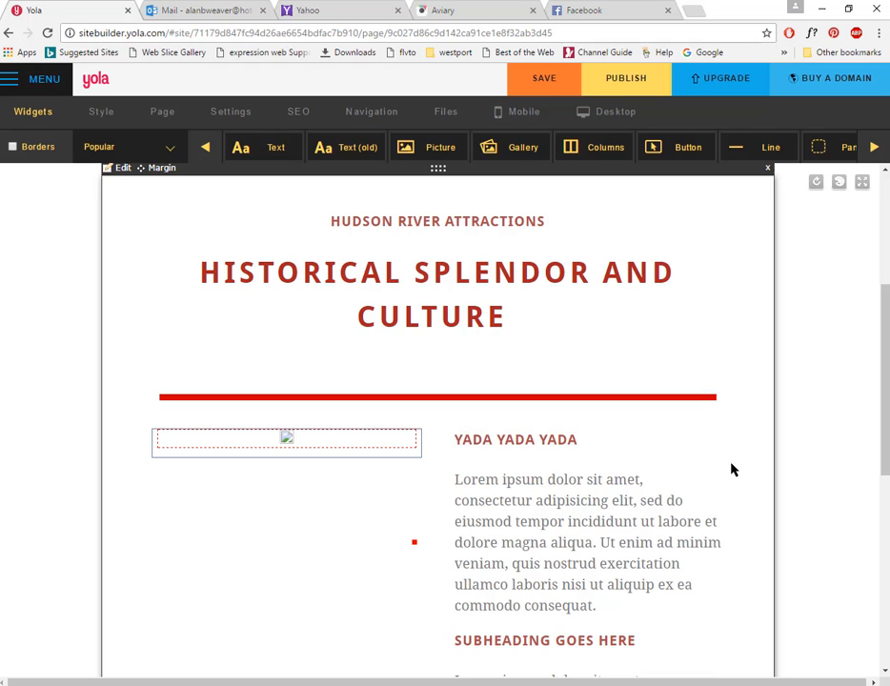
Reselect DSC_0316.JPG from the walkway_bridge folder as the picture widget's image and save the widget.
scroll(785, 478, down, 3)
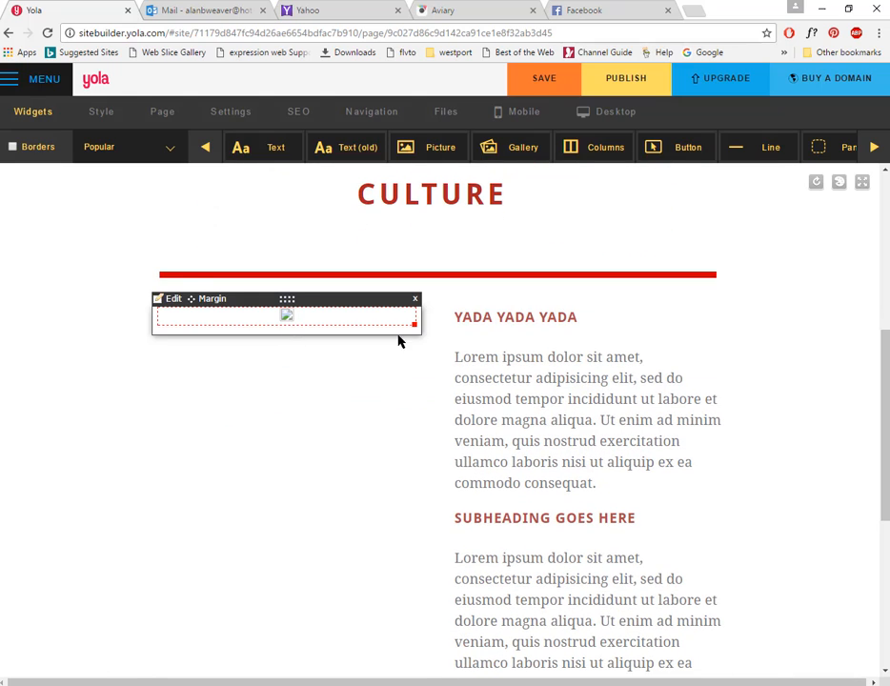
click(412, 322)
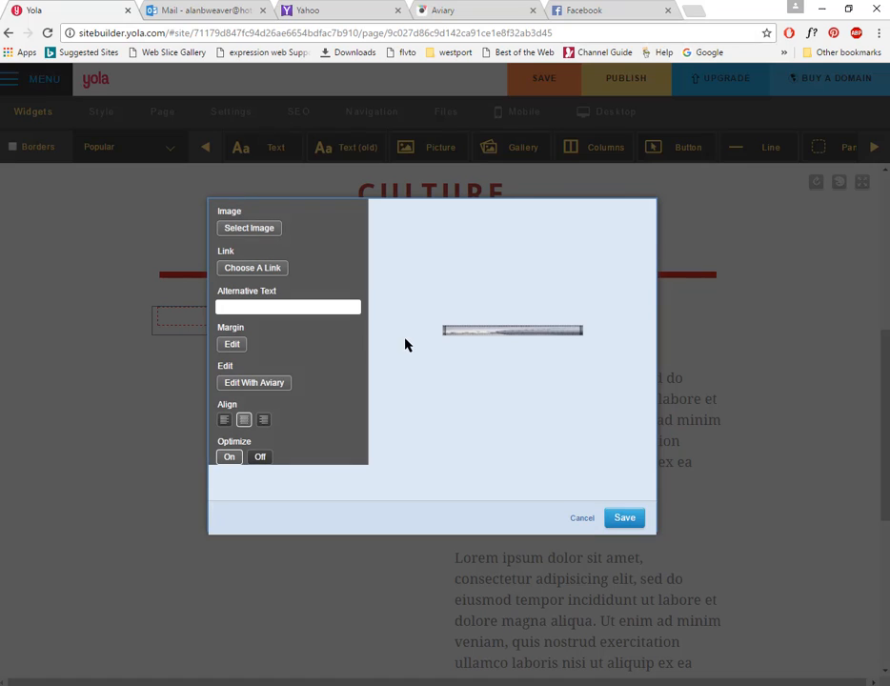
click(249, 230)
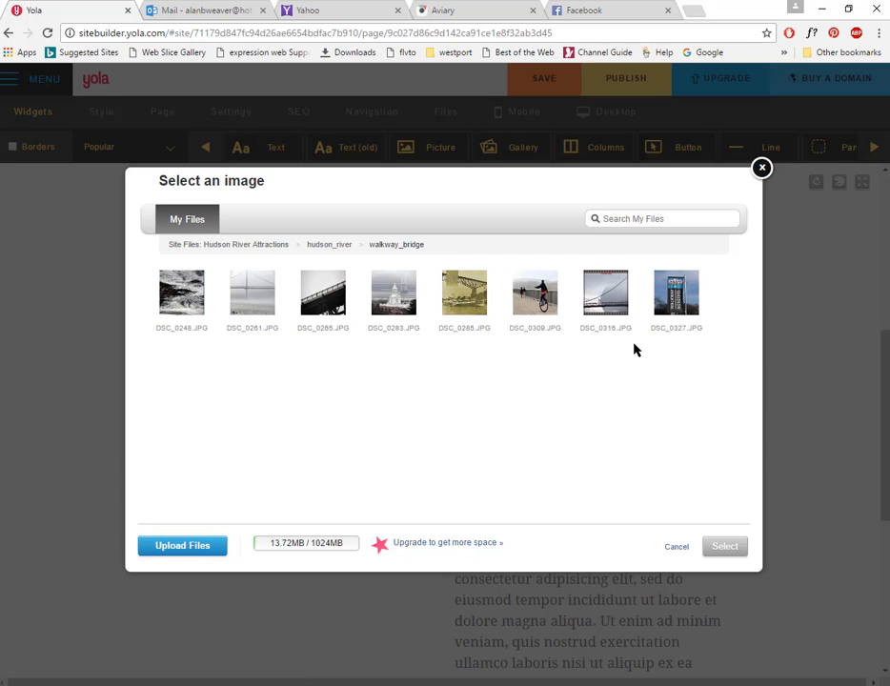
double_click(602, 288)
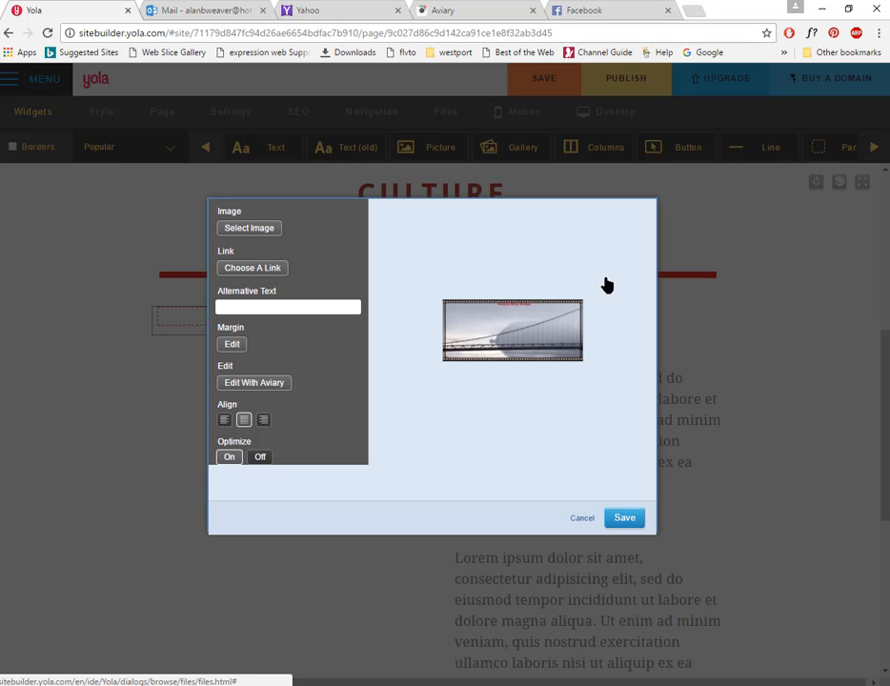
click(624, 518)
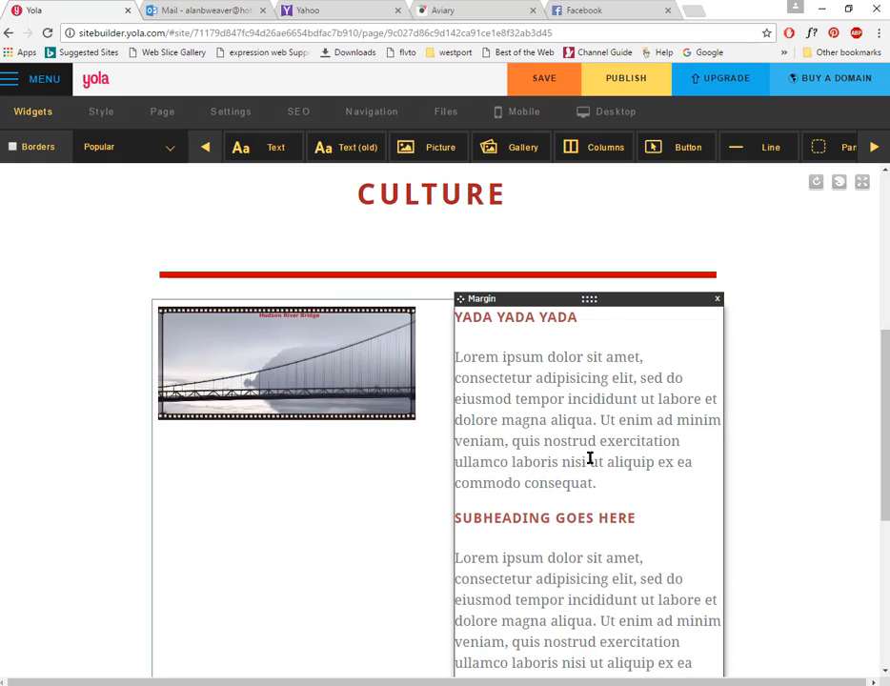
Replace the YADA YADA YADA heading beside the bridge picture with HUDSON RIVER BRIDGE.
click(600, 327)
drag(576, 316, 410, 297)
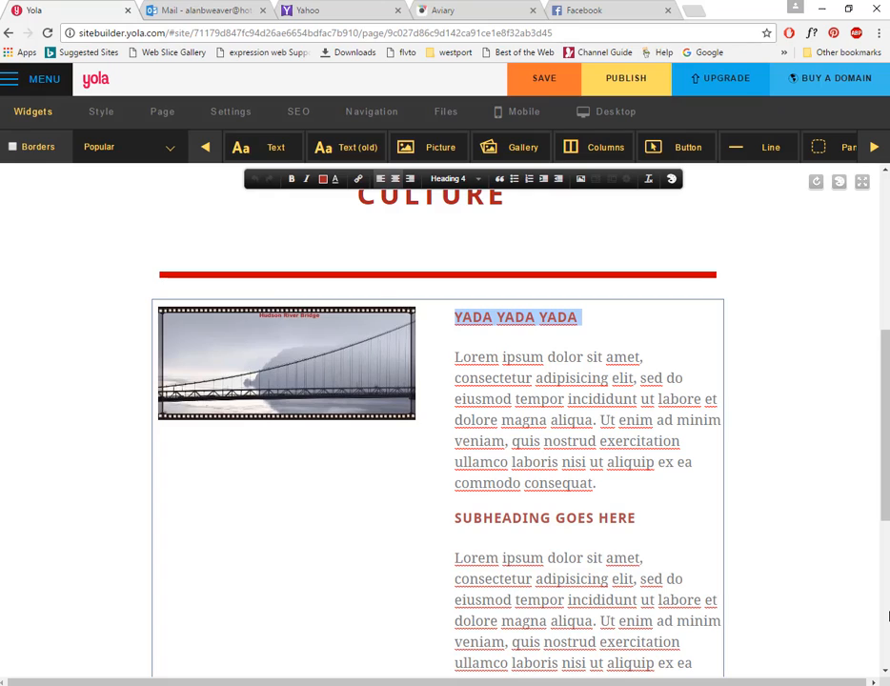
text(HUDSO)
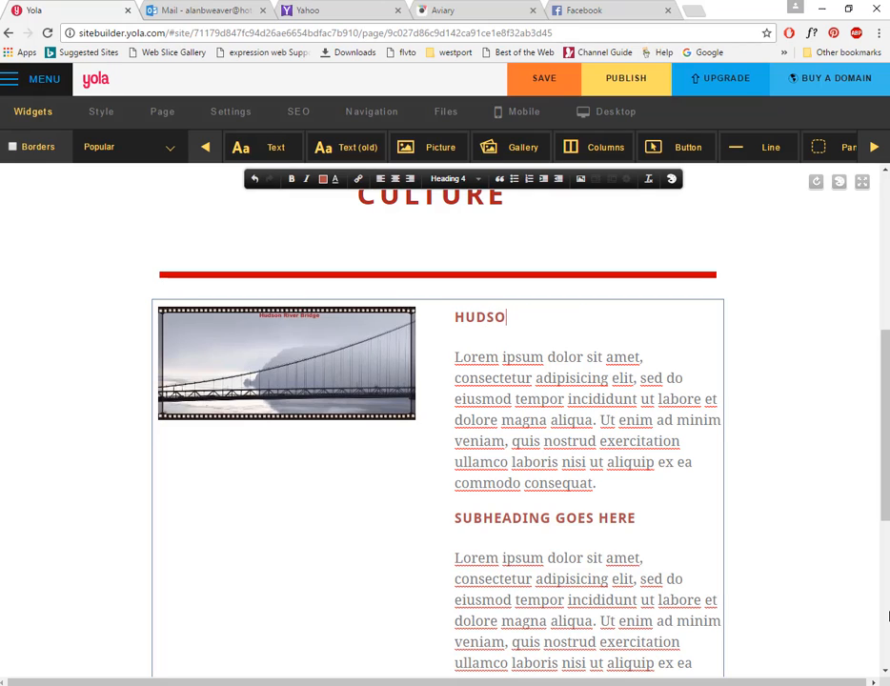
text(N RIVER BRIDGE)
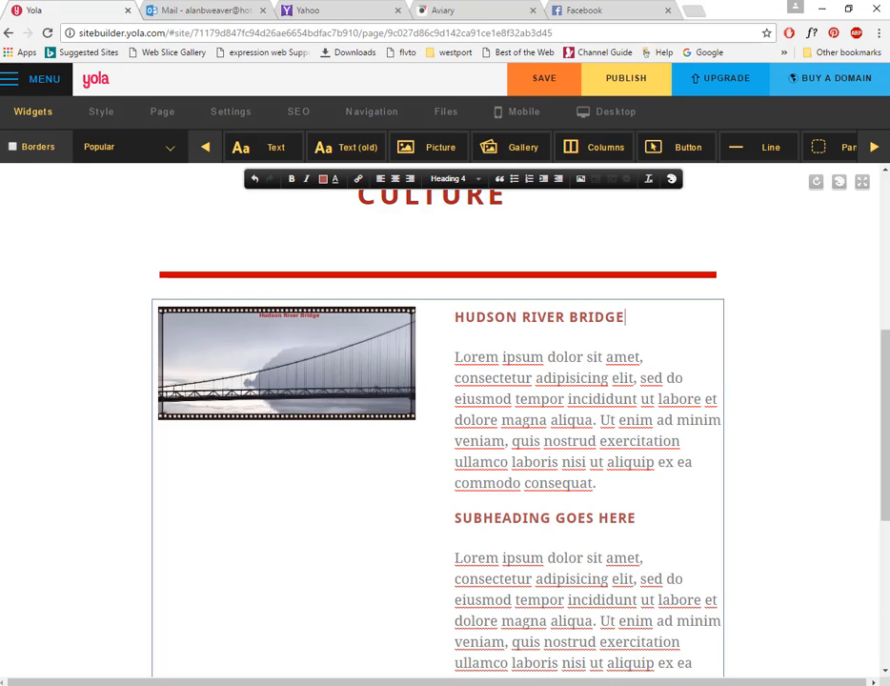
Replace the placeholder paragraph under the HUDSON RIVER BRIDGE heading with "A view of the bridge from the Walkway Bridge".
click(646, 651)
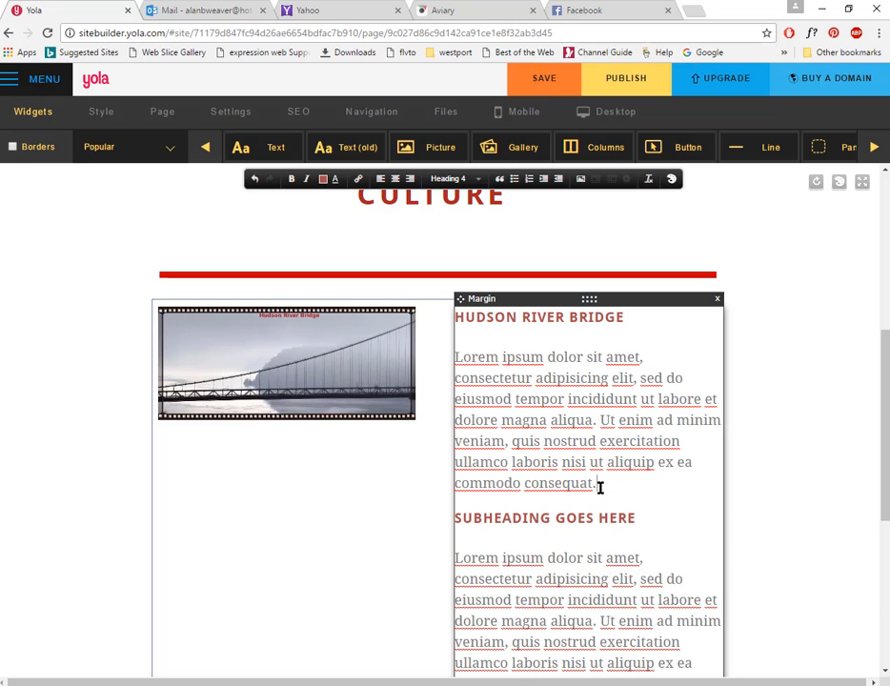
drag(599, 487, 456, 358)
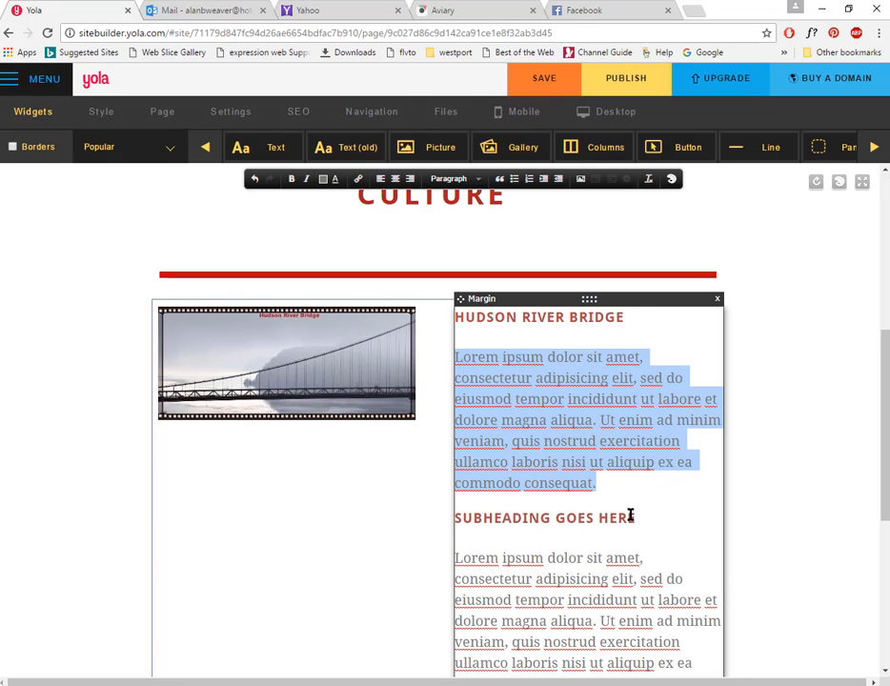
text(A view of the bridg)
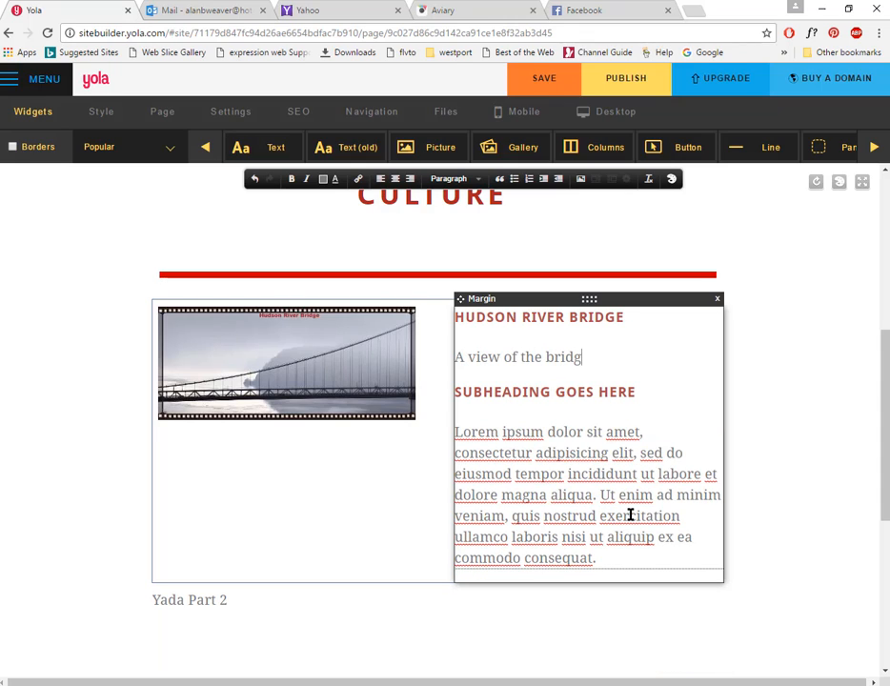
text(e fromt he walkw)
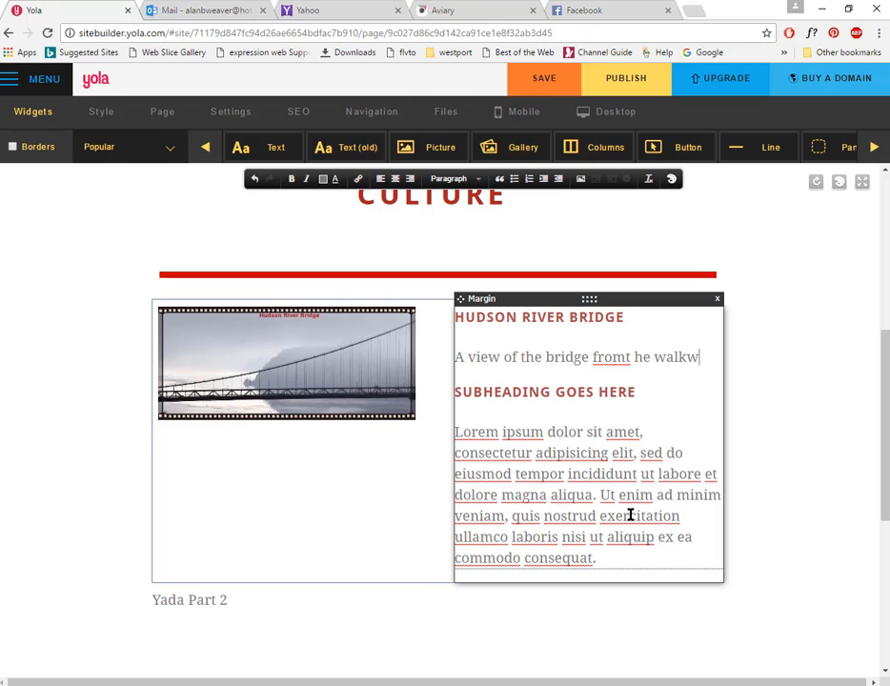
key(BackSpace)
key(BackSpace)
key(BackSpace)
key(BackSpace)
key(BackSpace)
key(BackSpace)
key(BackSpace)
key(BackSpace)
key(BackSpace)
key(BackSpace)
key(BackSpace)
key(BackSpace)
key(BackSpace)
key(BackSpace)
text(fromt h)
key(BackSpace)
key(BackSpace)
key(BackSpace)
text(the w)
key(BackSpace)
key(BackSpace)
key(BackSpace)
key(BackSpace)
text(Walkway)
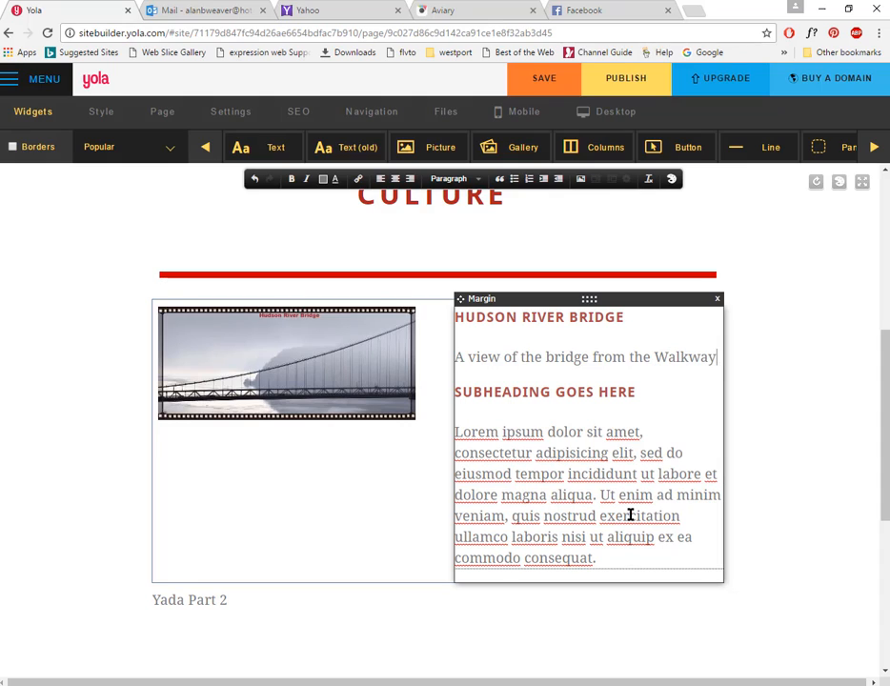
text( brid)
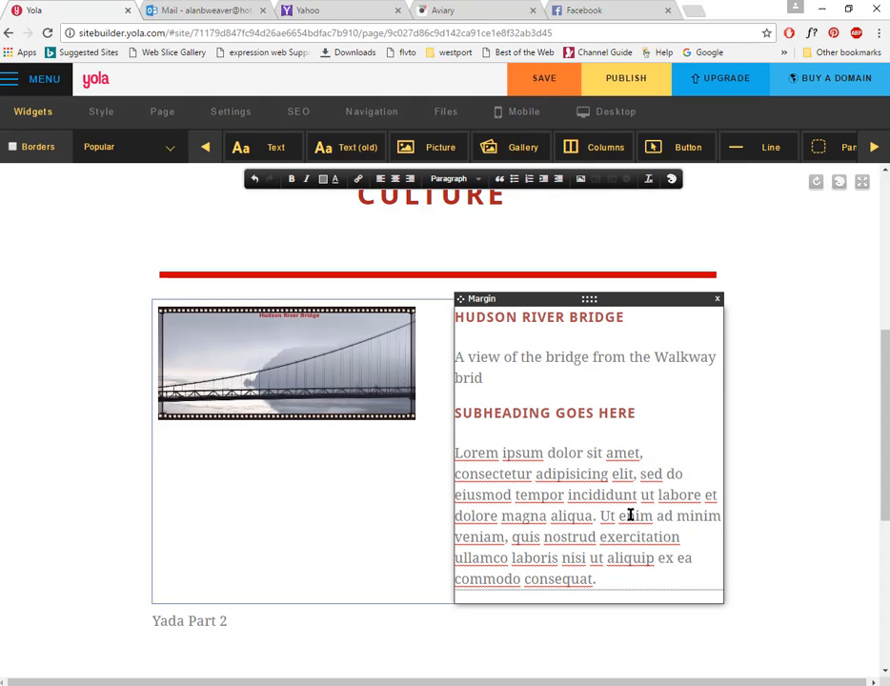
key(BackSpace)
key(BackSpace)
key(BackSpace)
key(BackSpace)
text(Brid)
click(819, 398)
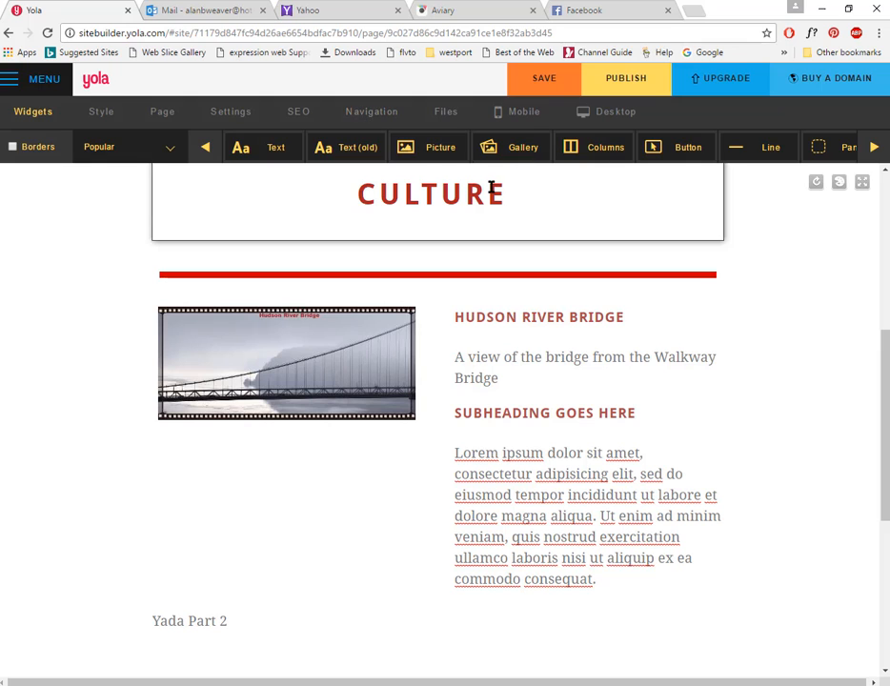
Add a picture widget between the two-column section and Yada Part 2, showing DSC_0309.JPG from hudson_river/walkway_bridge.
drag(443, 150, 281, 514)
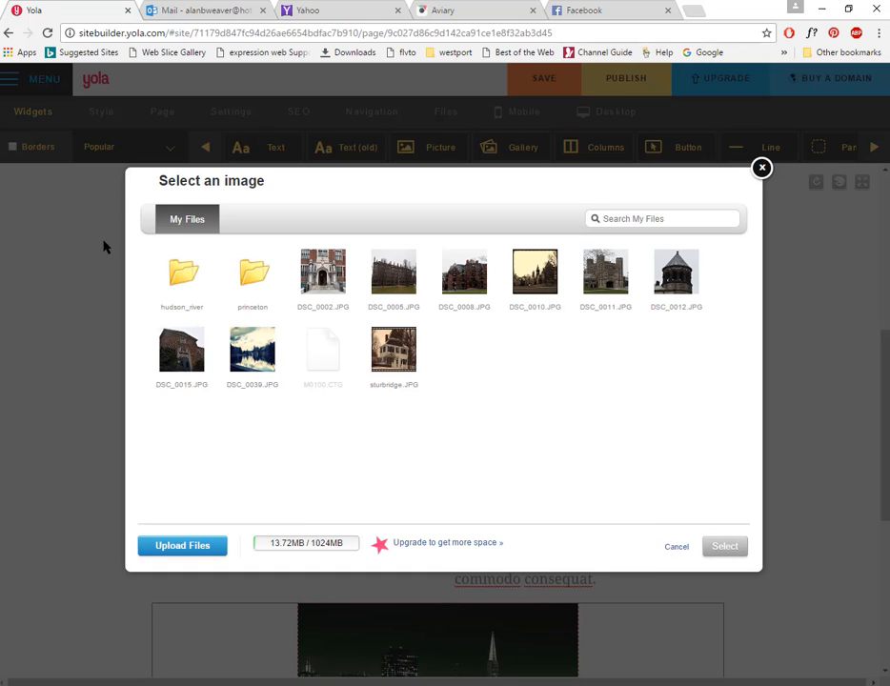
click(191, 294)
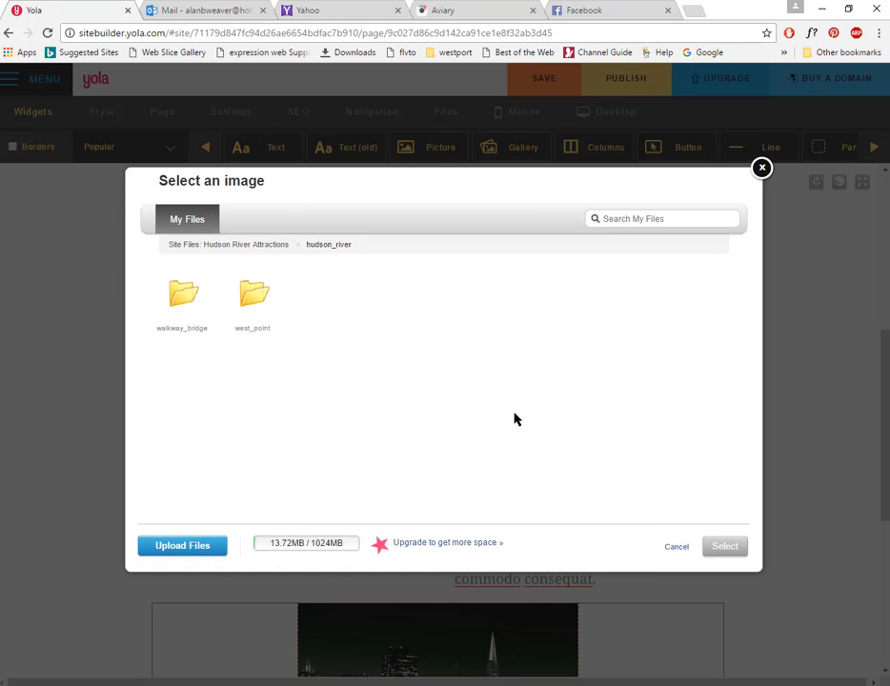
click(181, 297)
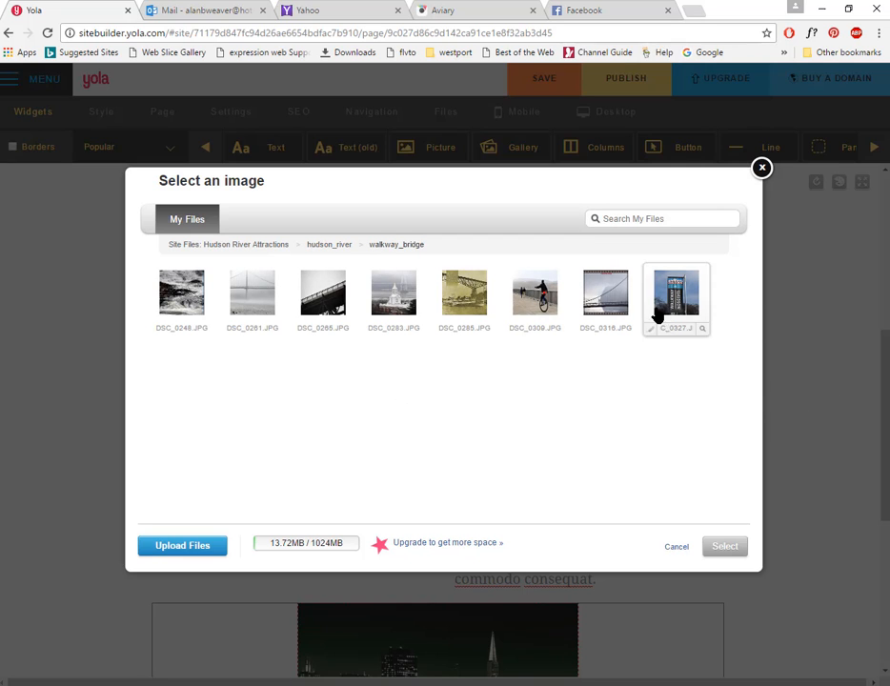
double_click(535, 296)
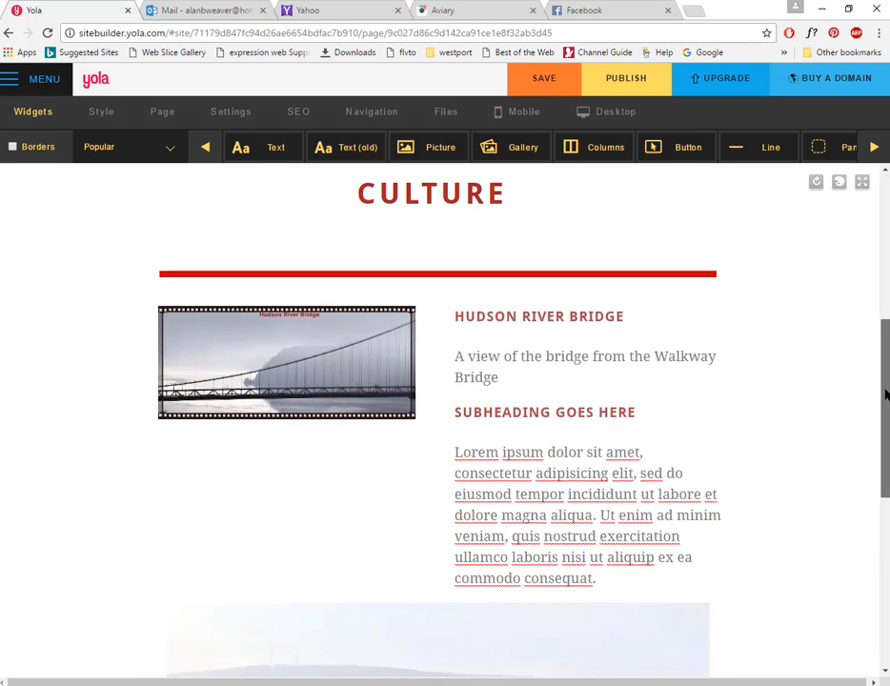
Open the unicyclist picture in Aviary and crop strips off its upper and lower edges, to about 1194 by 689.
drag(880, 391, 878, 483)
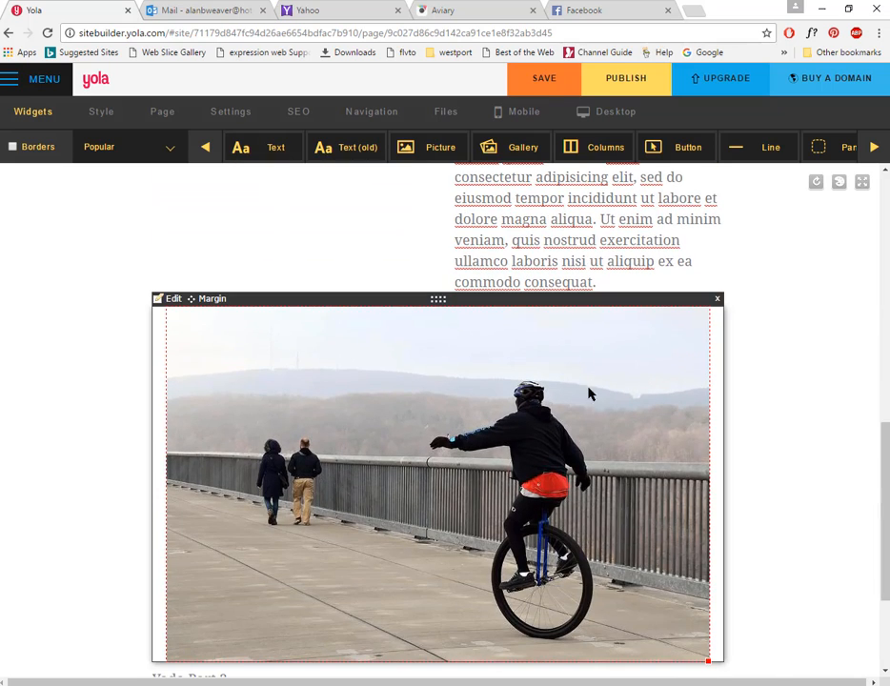
click(158, 299)
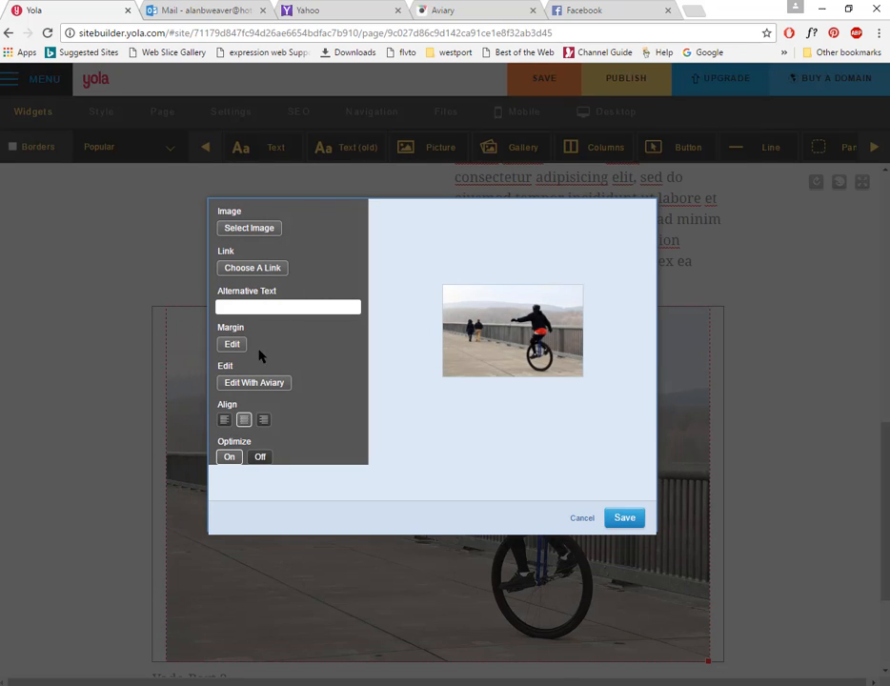
click(230, 384)
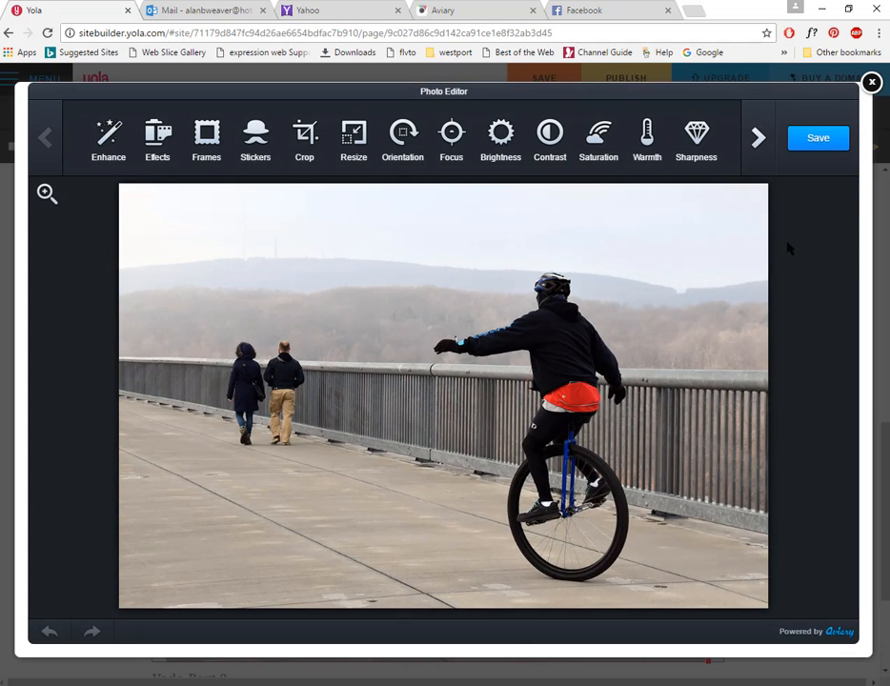
click(305, 138)
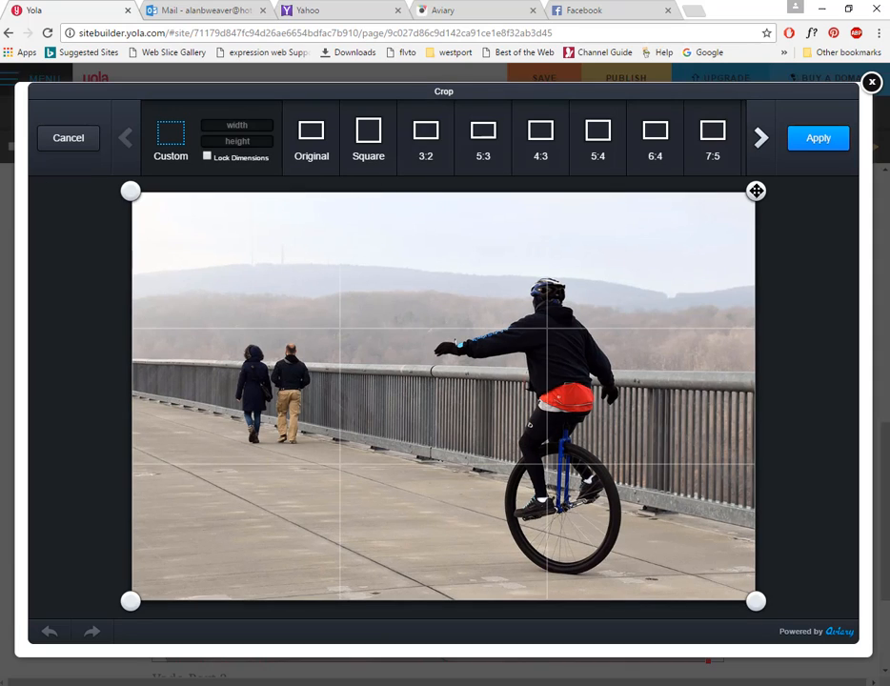
drag(755, 191, 755, 216)
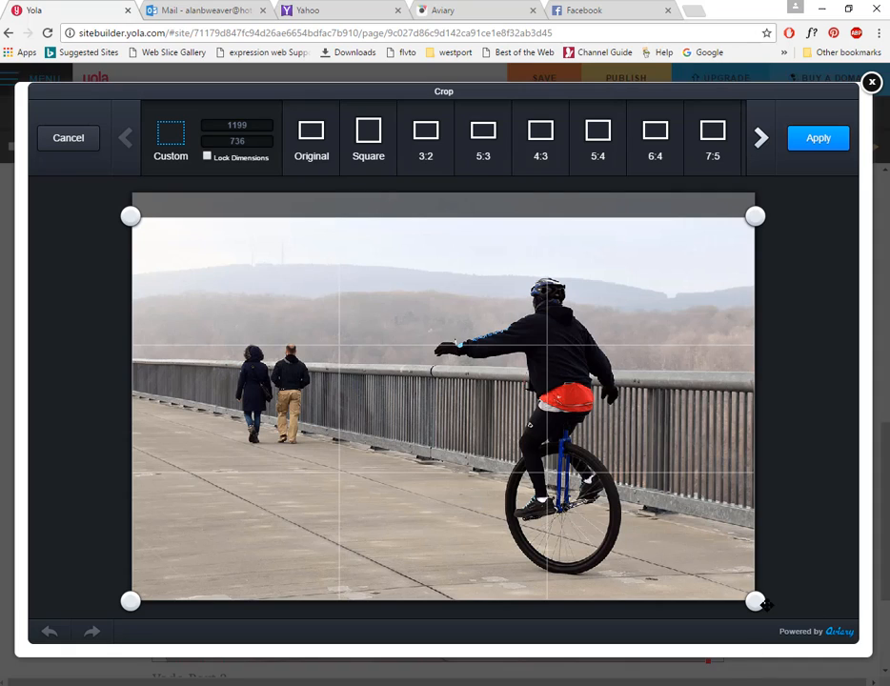
drag(765, 604, 768, 585)
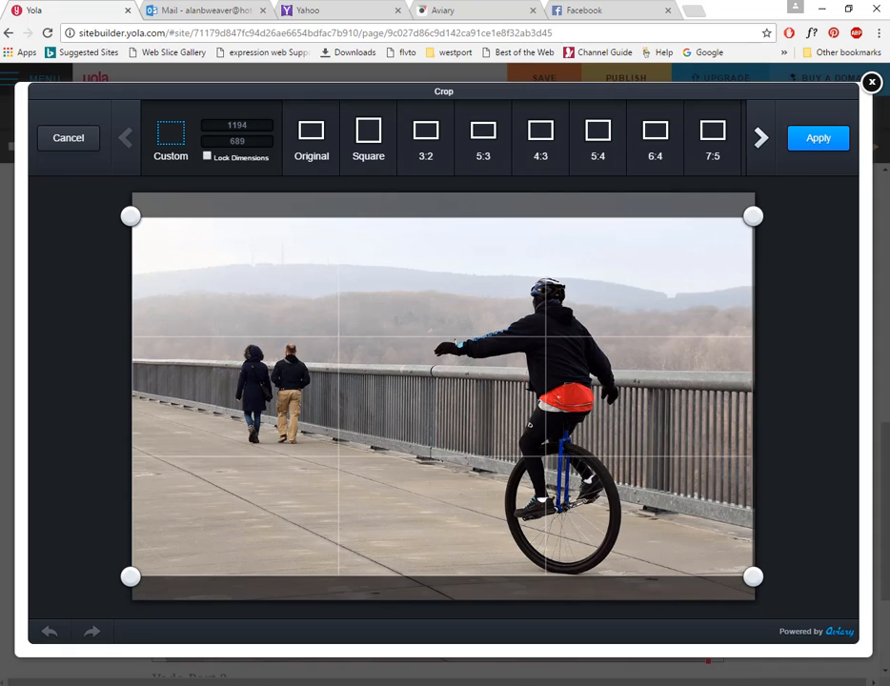
click(822, 138)
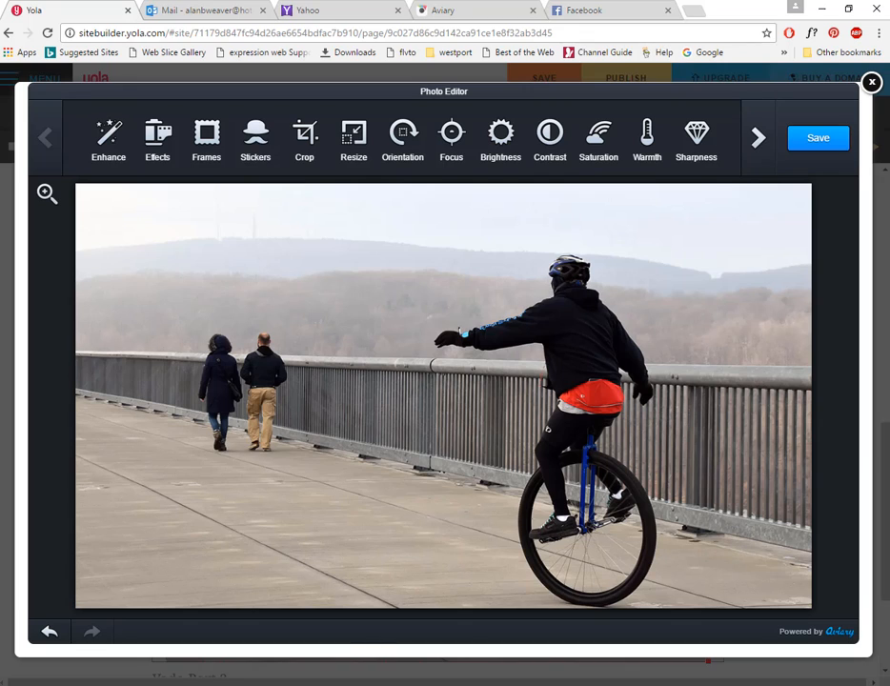
Resize the unicyclist photo to a width of 600 with proportions locked, and save it.
click(354, 138)
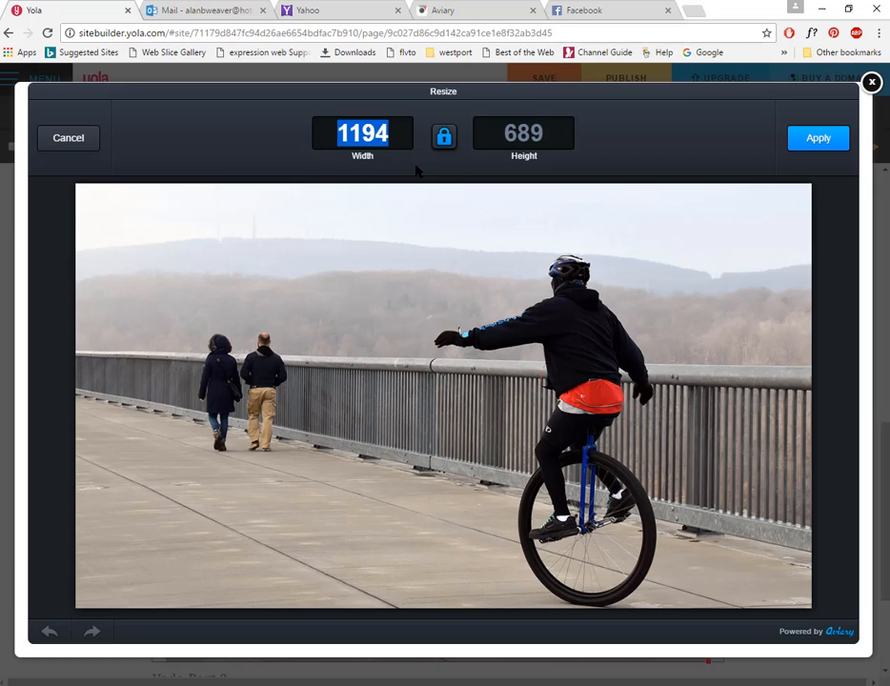
text(600)
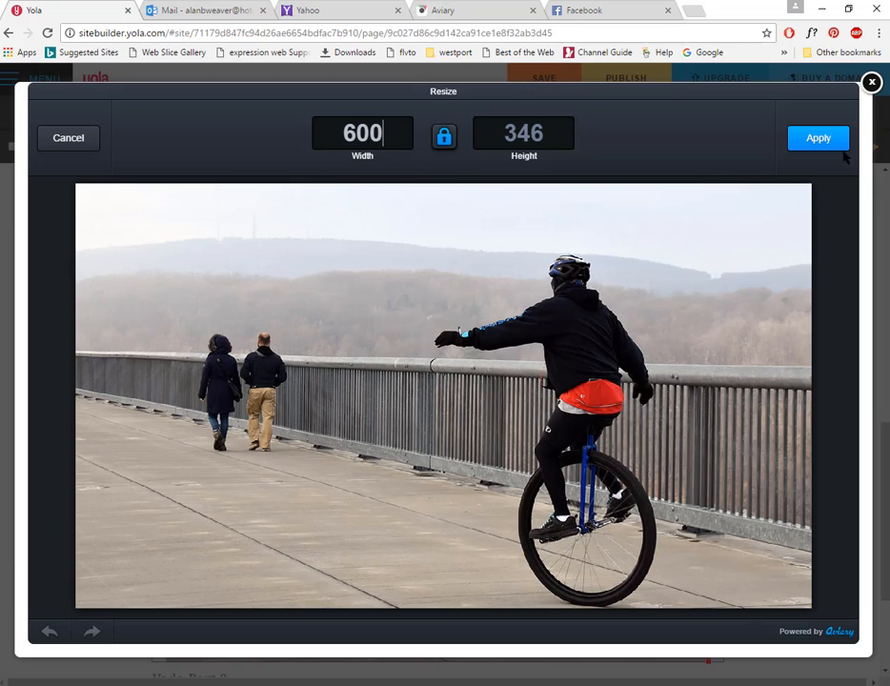
click(798, 136)
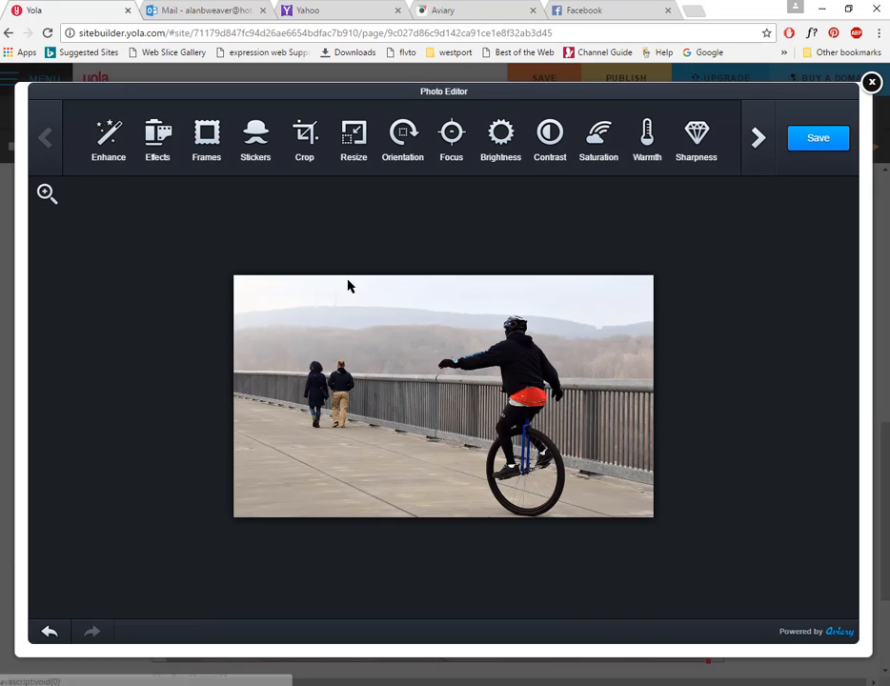
click(816, 143)
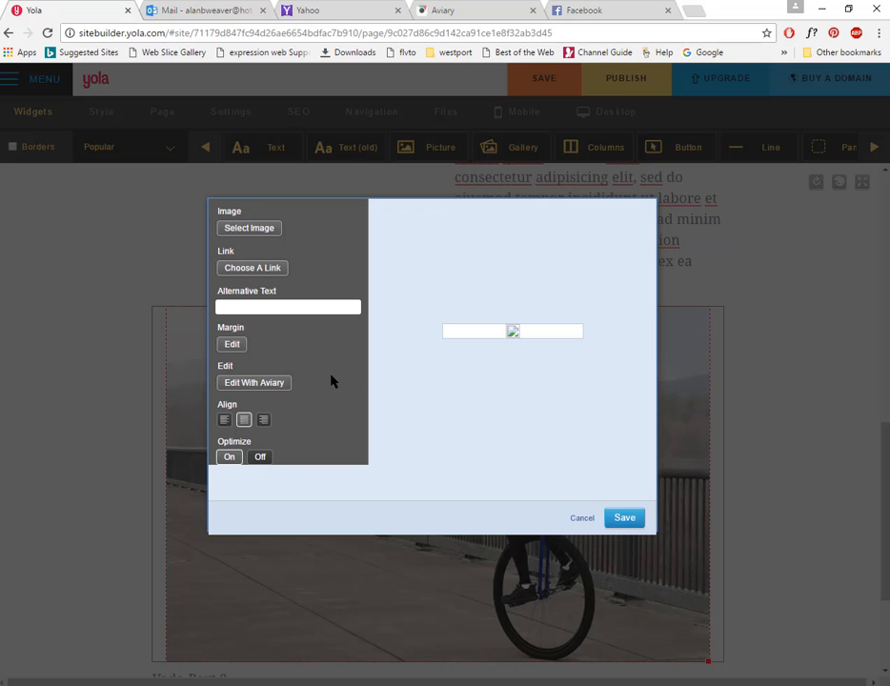
Reselect DSC_0309.JPG as the unicyclist picture widget's image and save the widget settings.
click(244, 232)
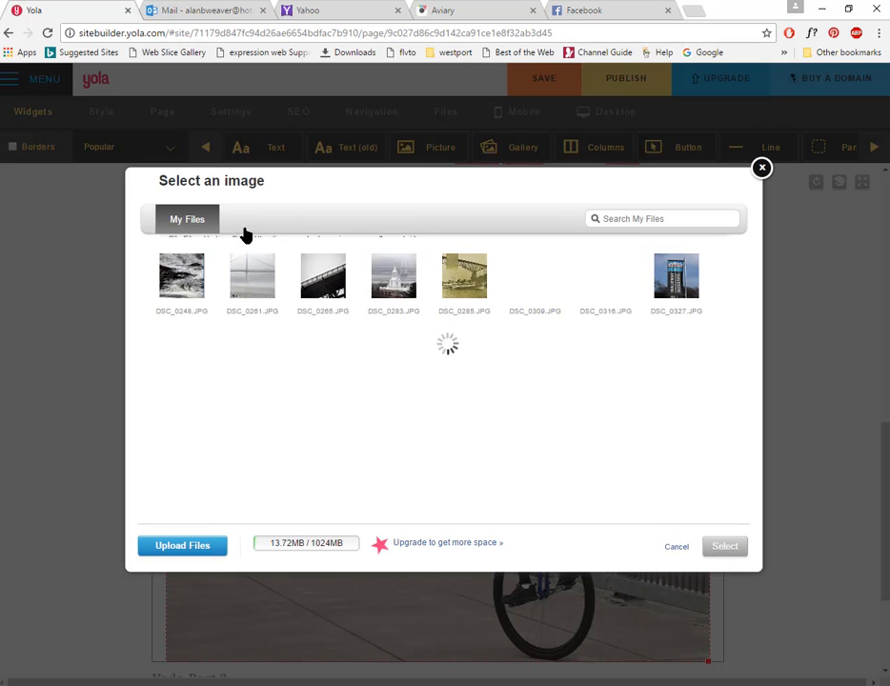
double_click(535, 293)
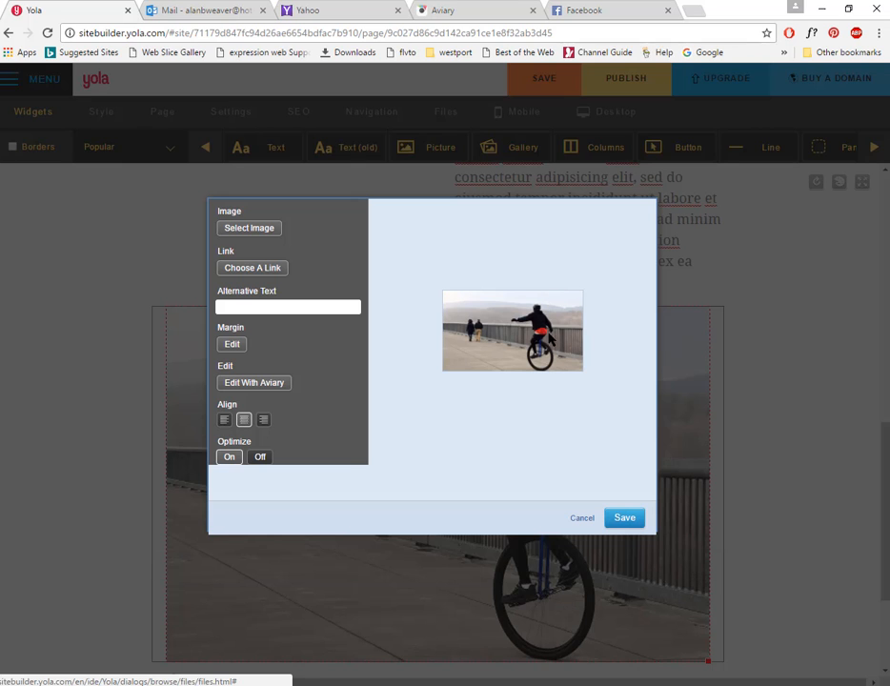
click(624, 518)
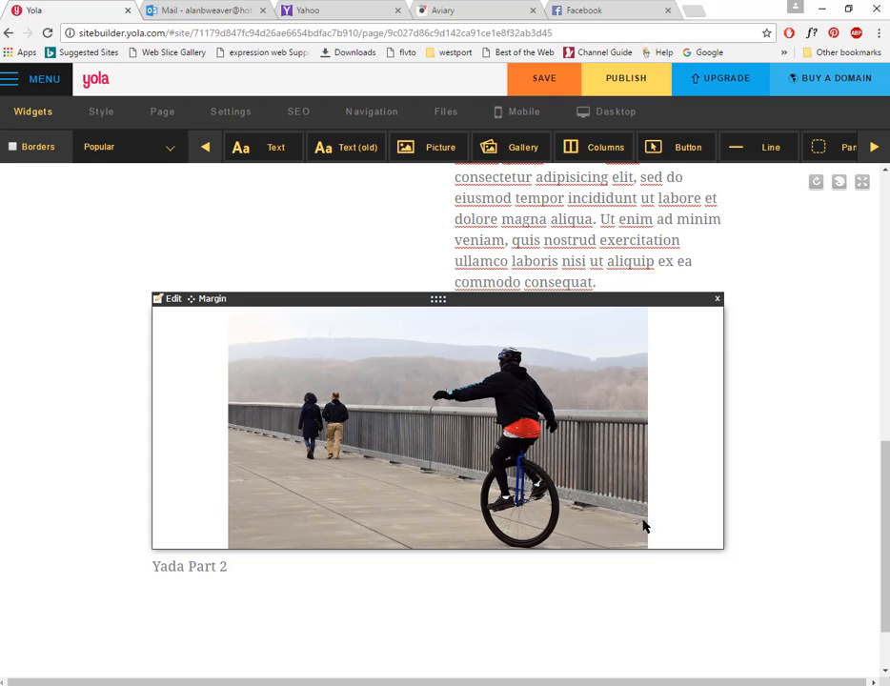
Try to move the unicyclist picture into the column beneath the bridge photo.
scroll(862, 485, down, 1)
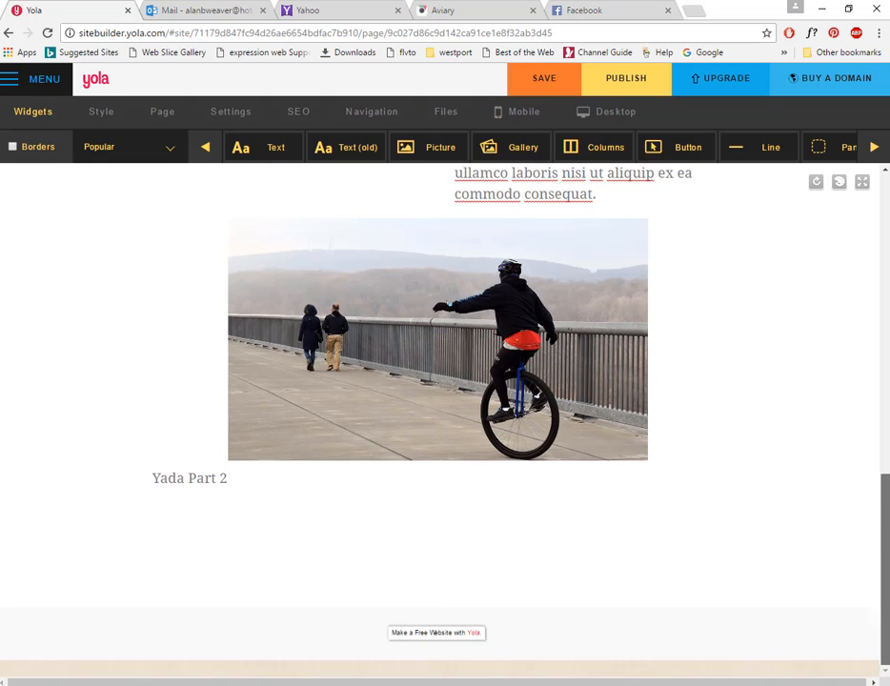
scroll(606, 520, up, 3)
scroll(605, 520, down, 1)
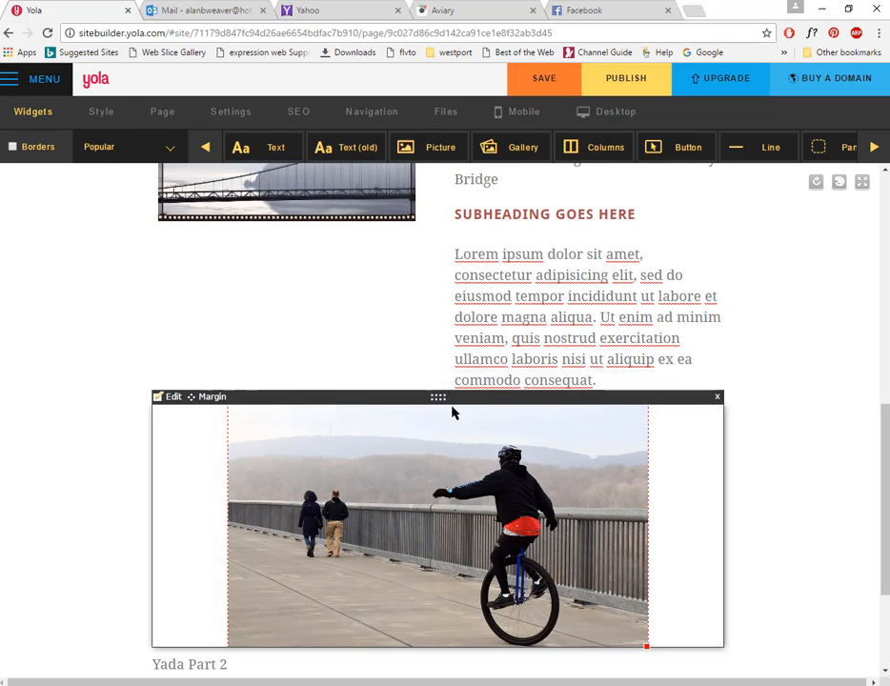
drag(454, 395, 320, 372)
drag(439, 401, 274, 357)
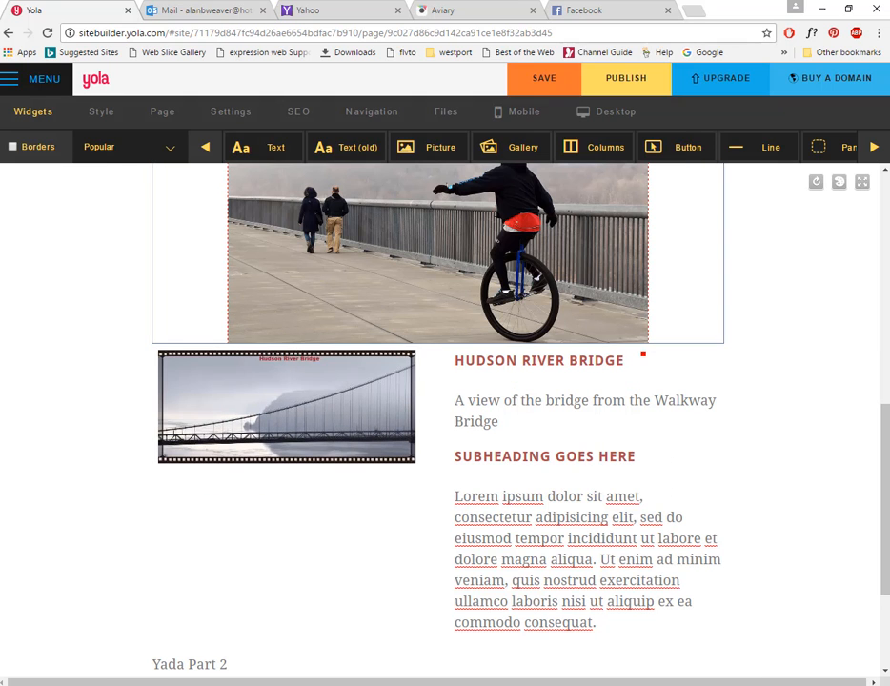
scroll(592, 304, up, 2)
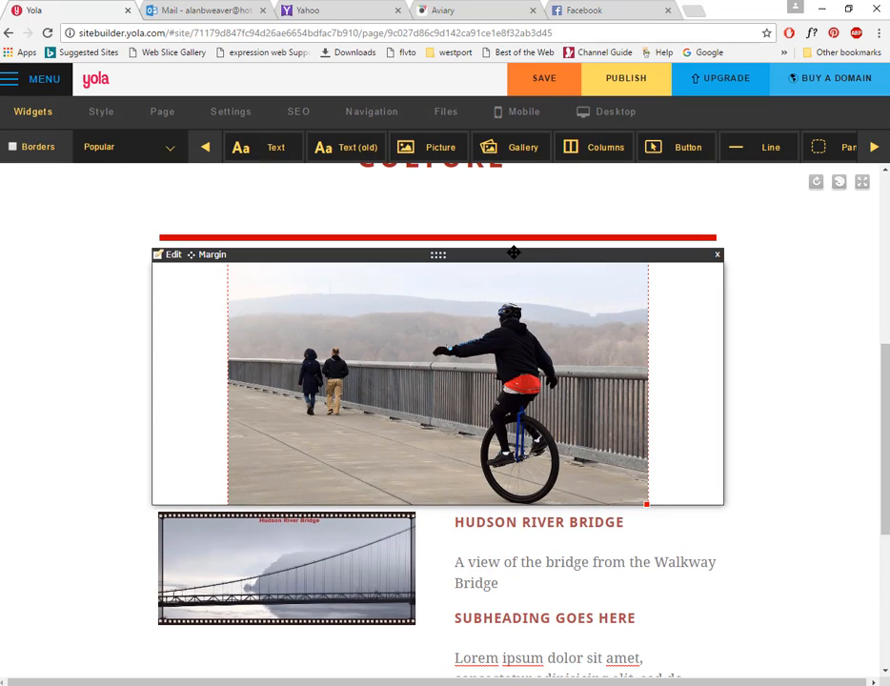
drag(513, 252, 349, 461)
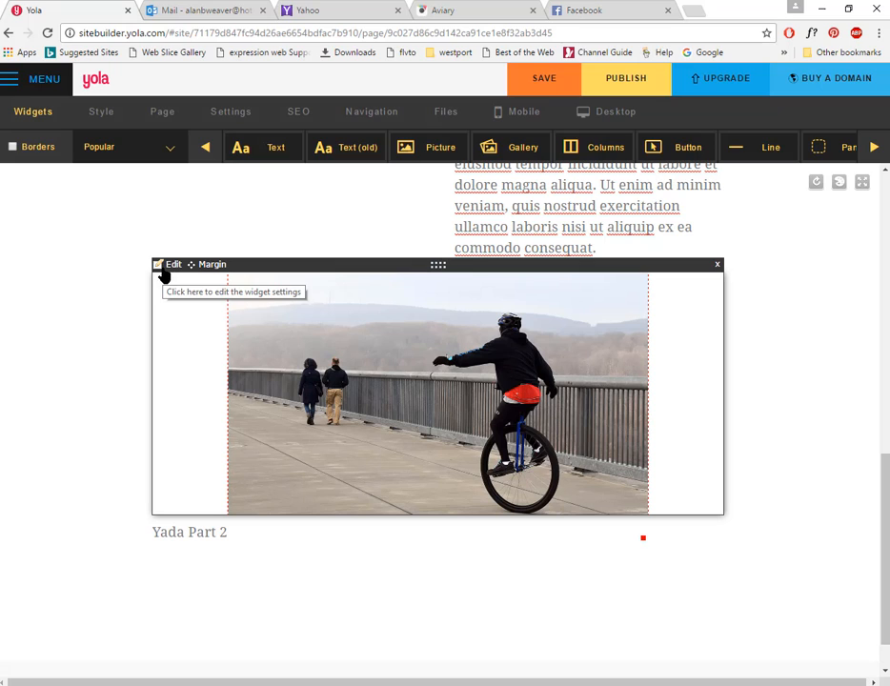
Open the unicyclist picture in Aviary, resize it to a width of 400 with proportions locked, and save it.
click(169, 265)
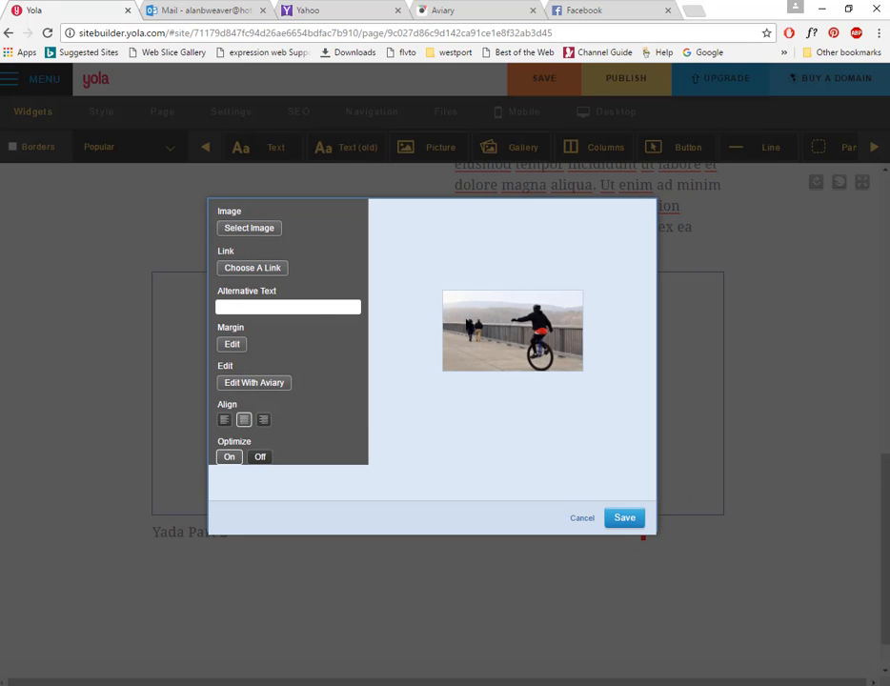
click(229, 380)
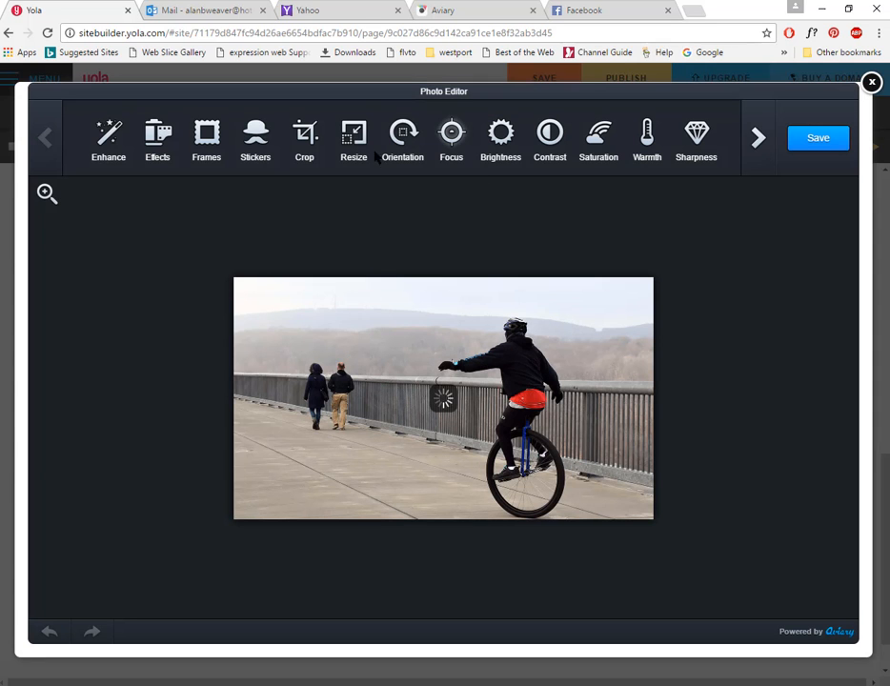
click(355, 138)
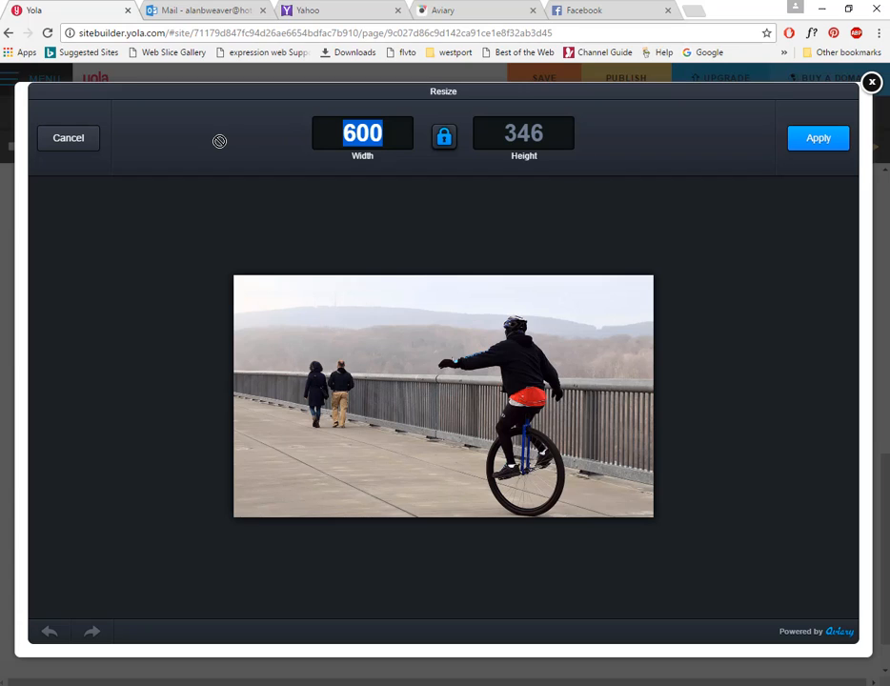
text(400)
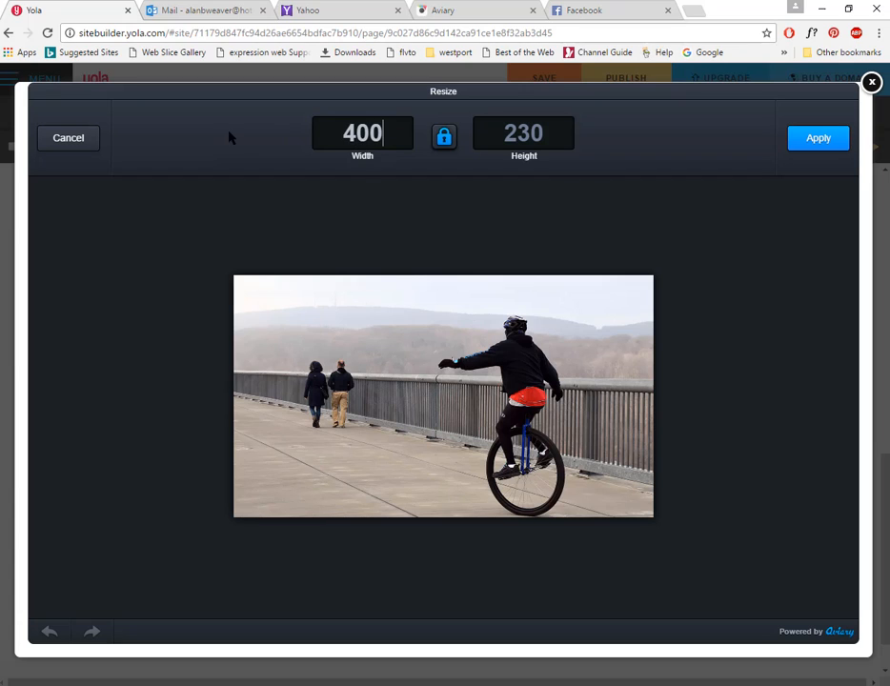
click(817, 145)
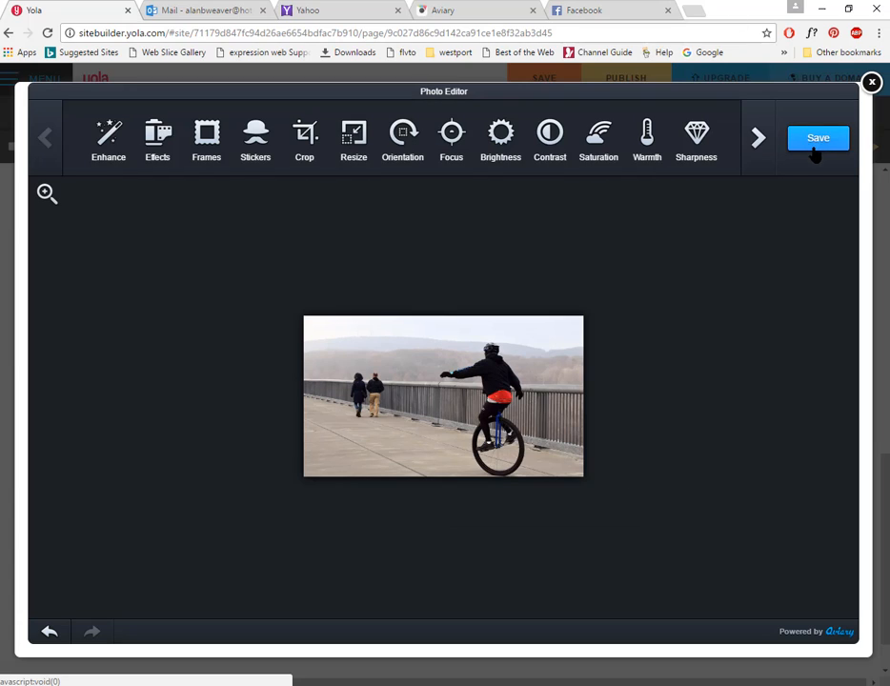
click(819, 140)
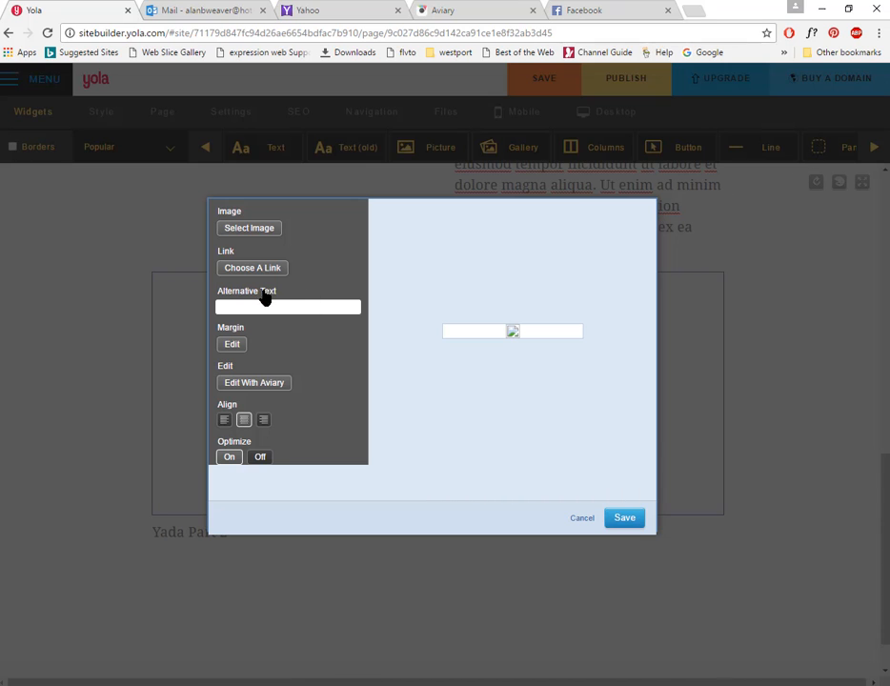
Reselect DSC_0309.JPG as the image of the unicyclist picture widget and save the widget settings.
click(278, 231)
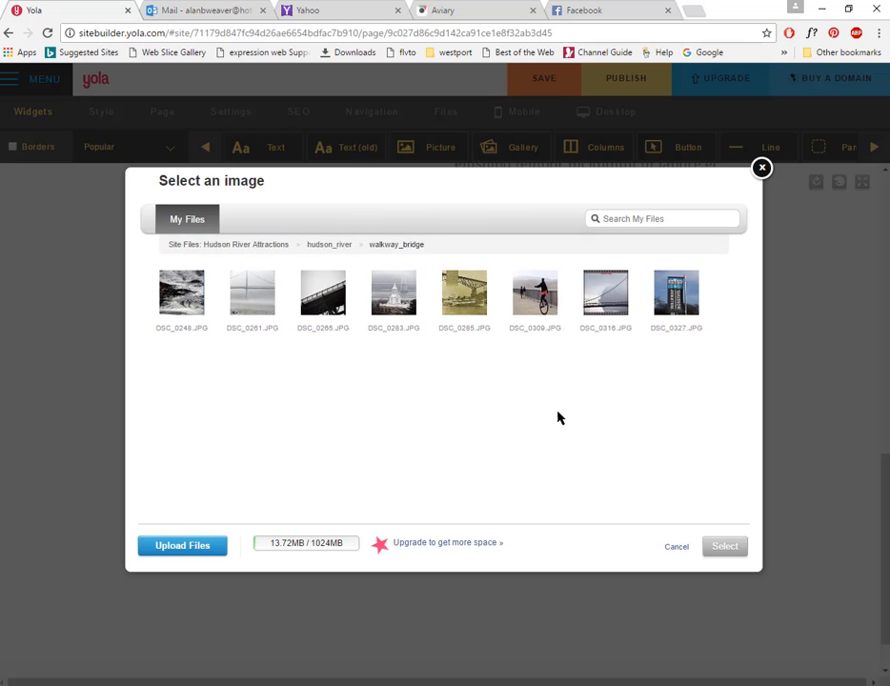
double_click(539, 305)
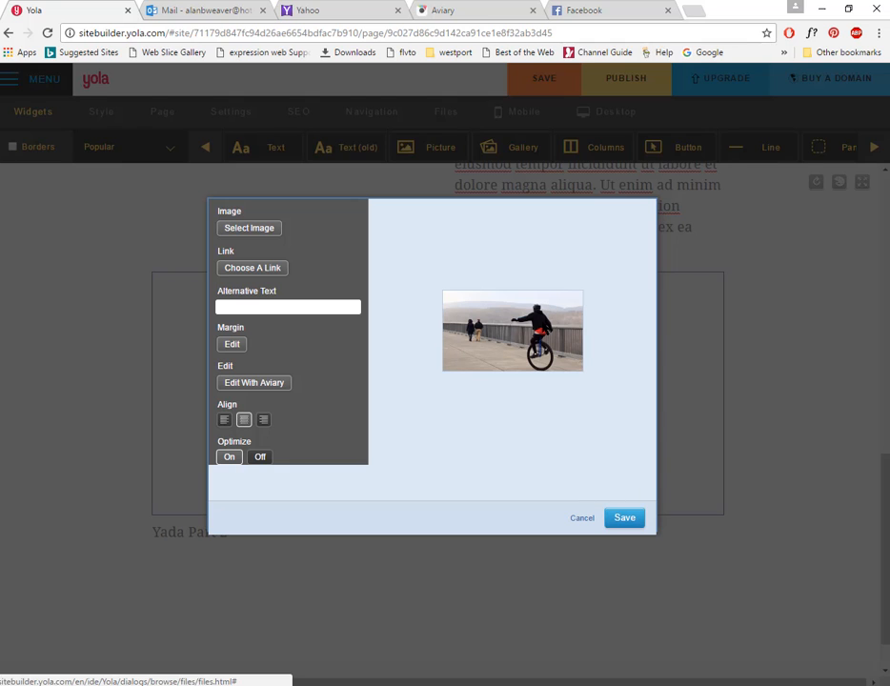
click(629, 520)
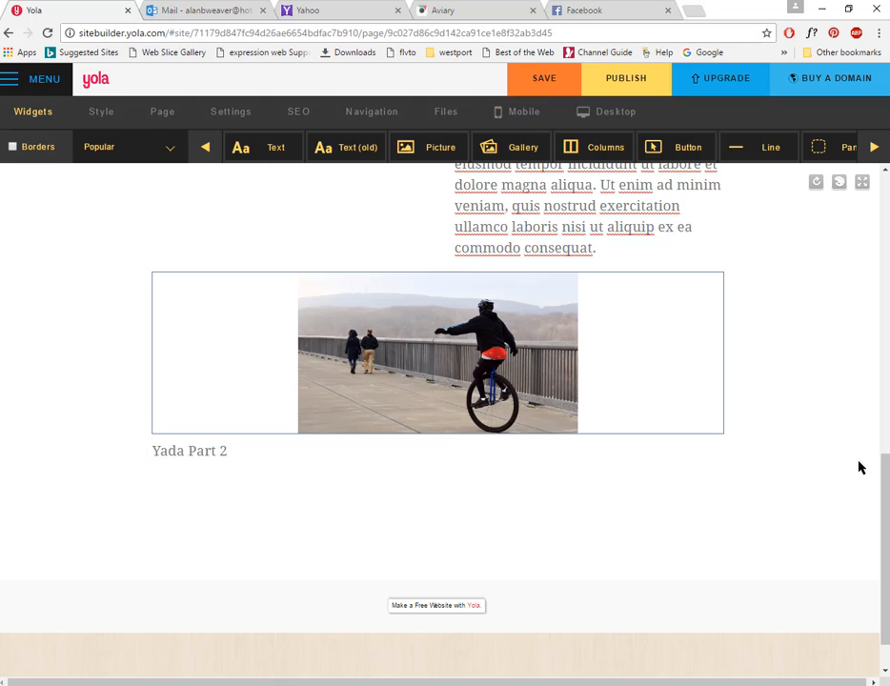
Delete the placeholder subheading and Lorem ipsum paragraph below the Hudson River Bridge description.
scroll(858, 466, up, 2)
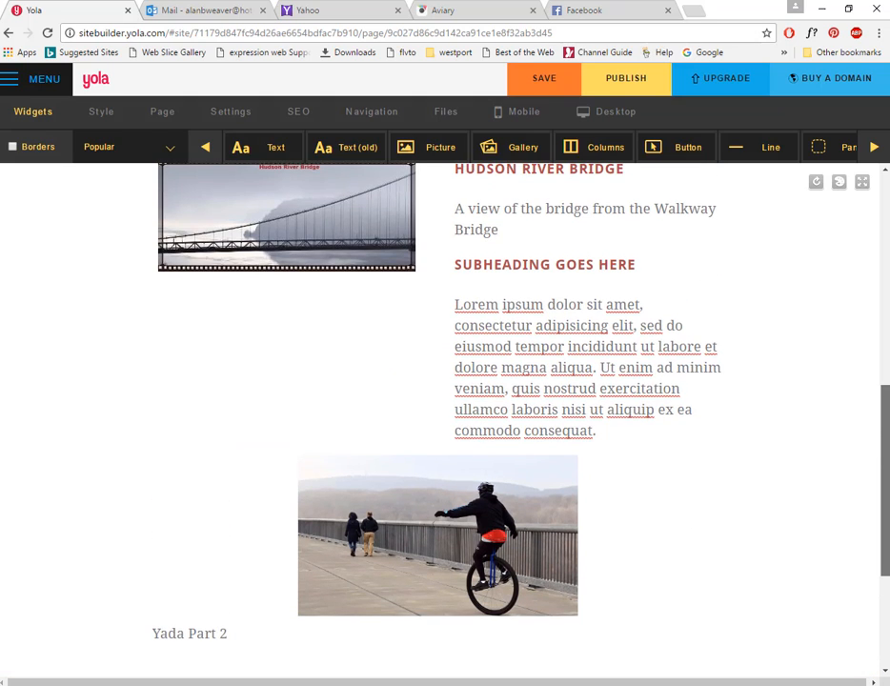
scroll(826, 406, up, 1)
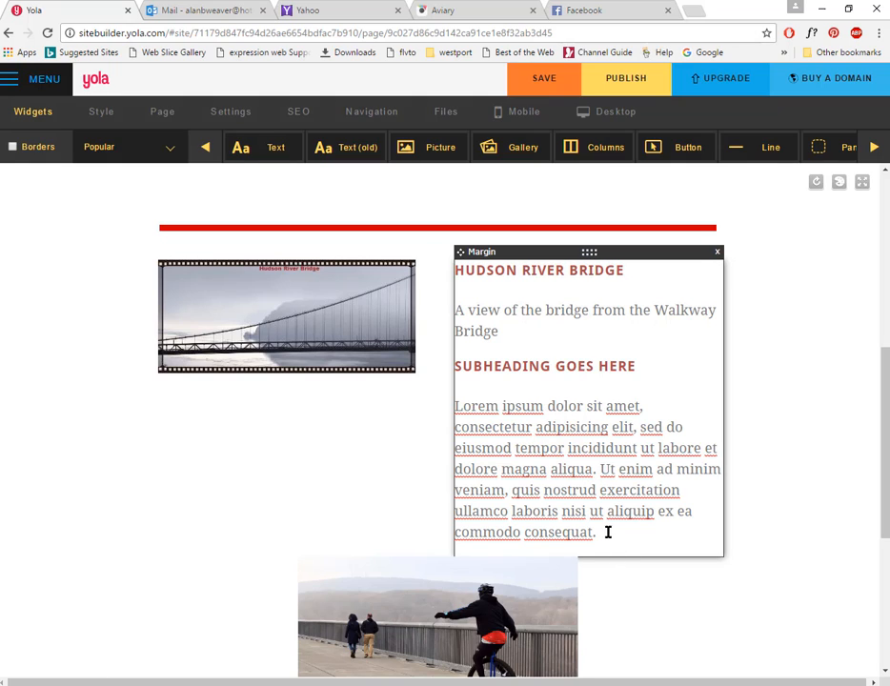
drag(607, 532, 457, 367)
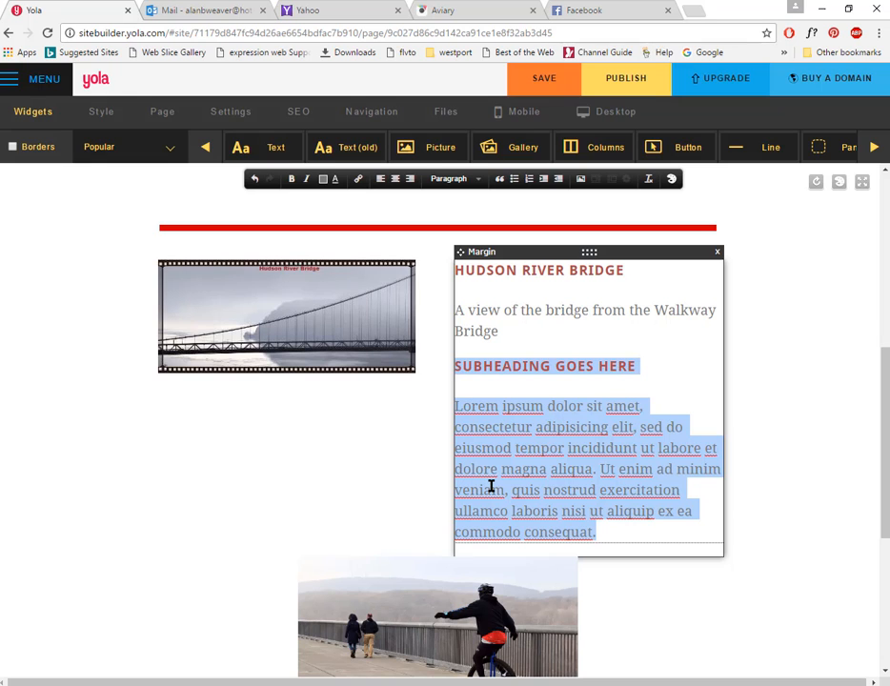
key(ctrl+shift+i)
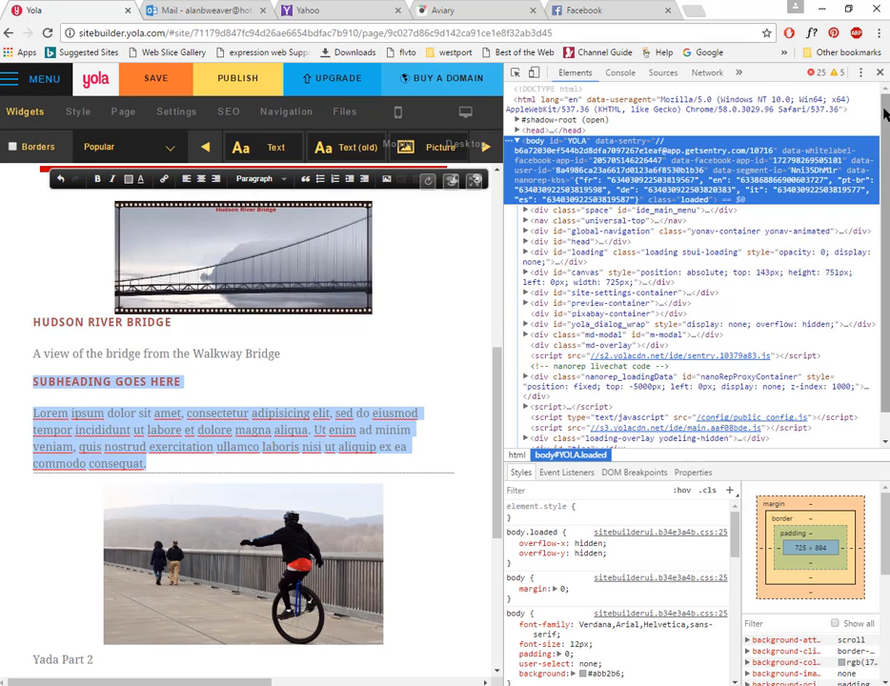
key(ctrl+shift+i)
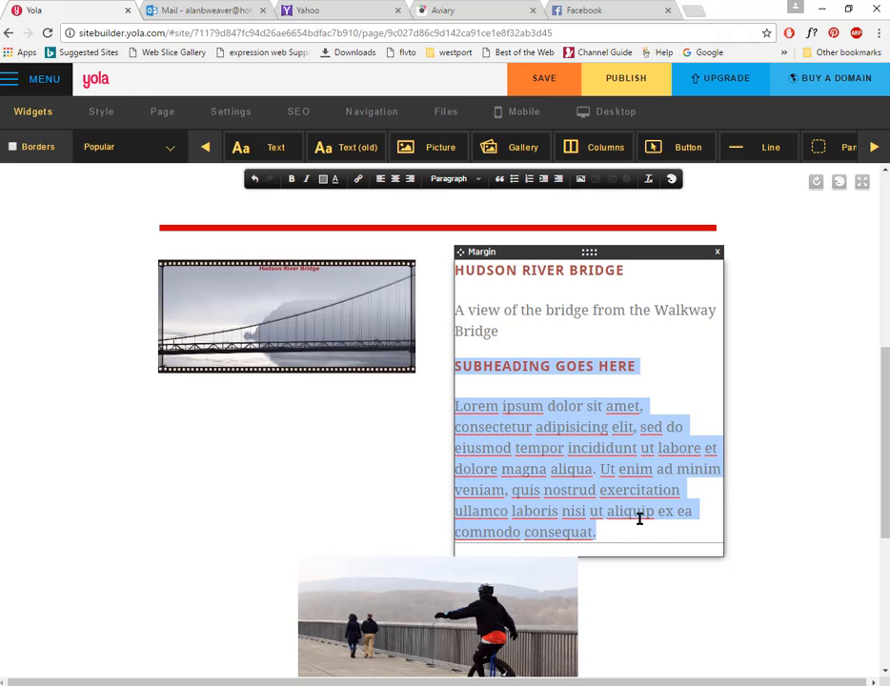
drag(614, 532, 458, 369)
key(Delete)
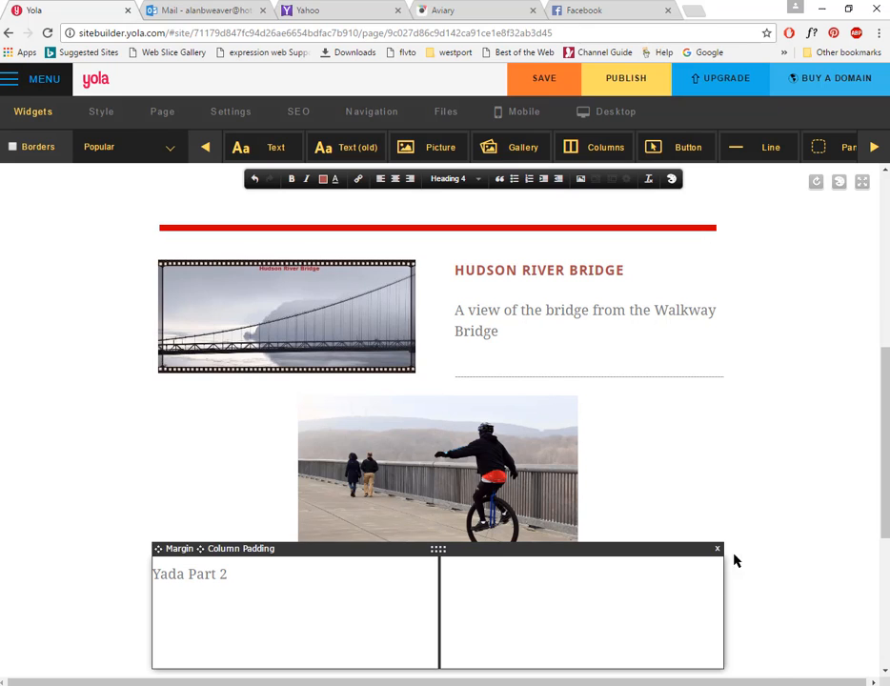
click(758, 491)
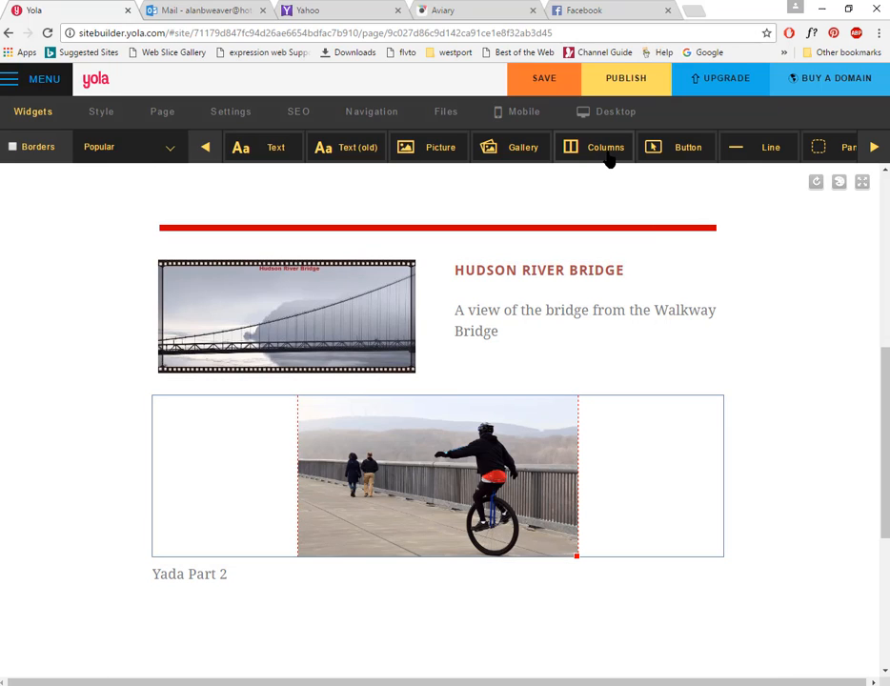
Add a columns widget in the empty column beside "Yada Part 2" and move the unicyclist picture into its second column.
drag(606, 148, 616, 540)
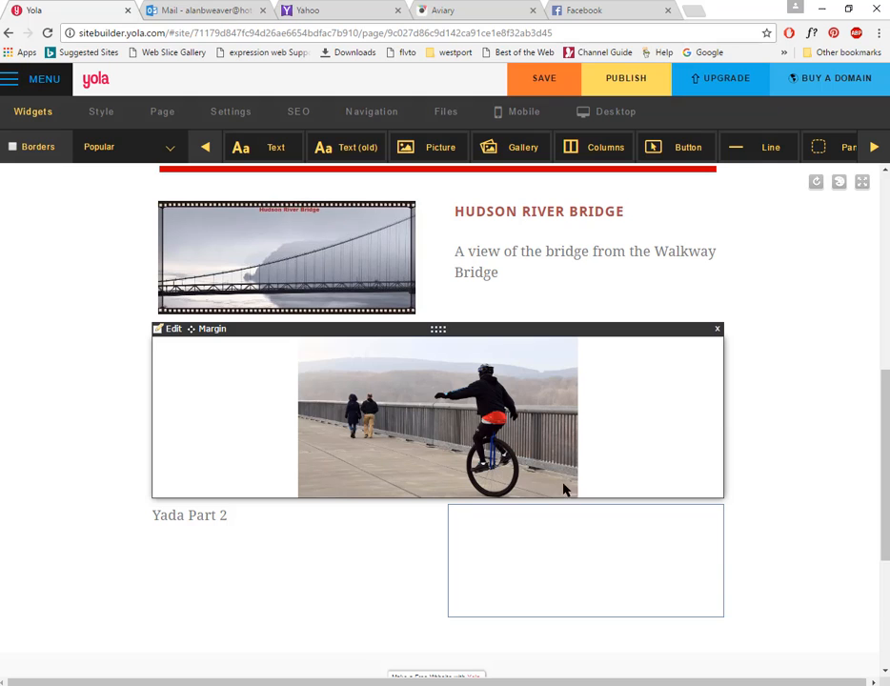
drag(516, 328, 634, 580)
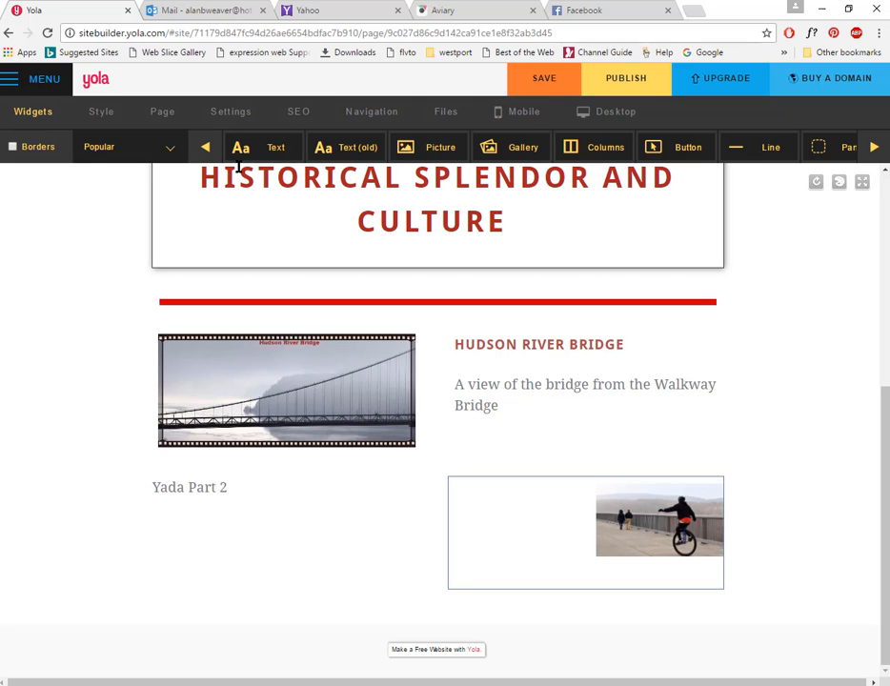
Add a text widget reading "yada yada" in the empty nested column beside the unicyclist picture.
drag(255, 155, 471, 483)
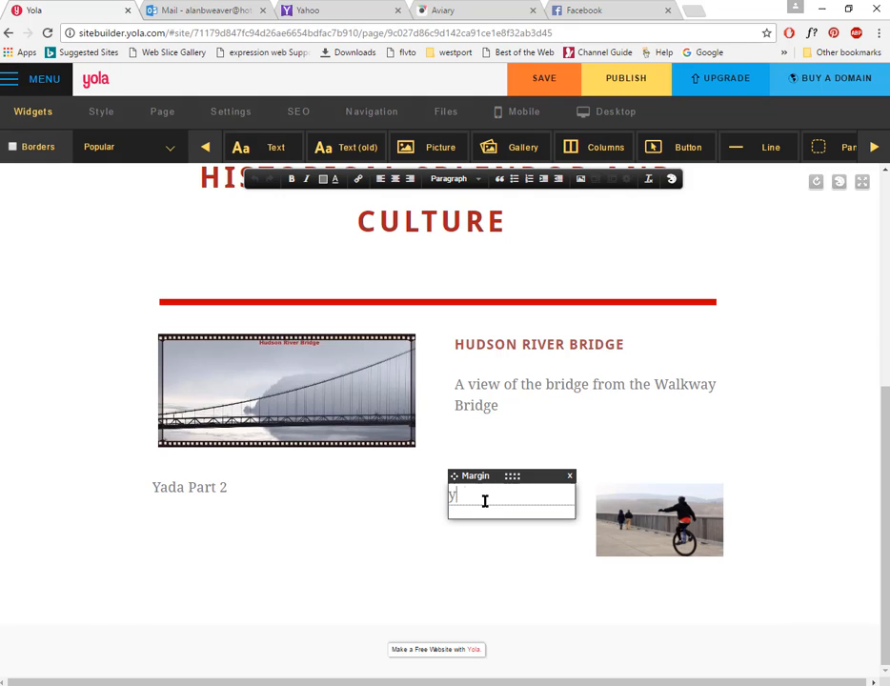
text(ada yada)
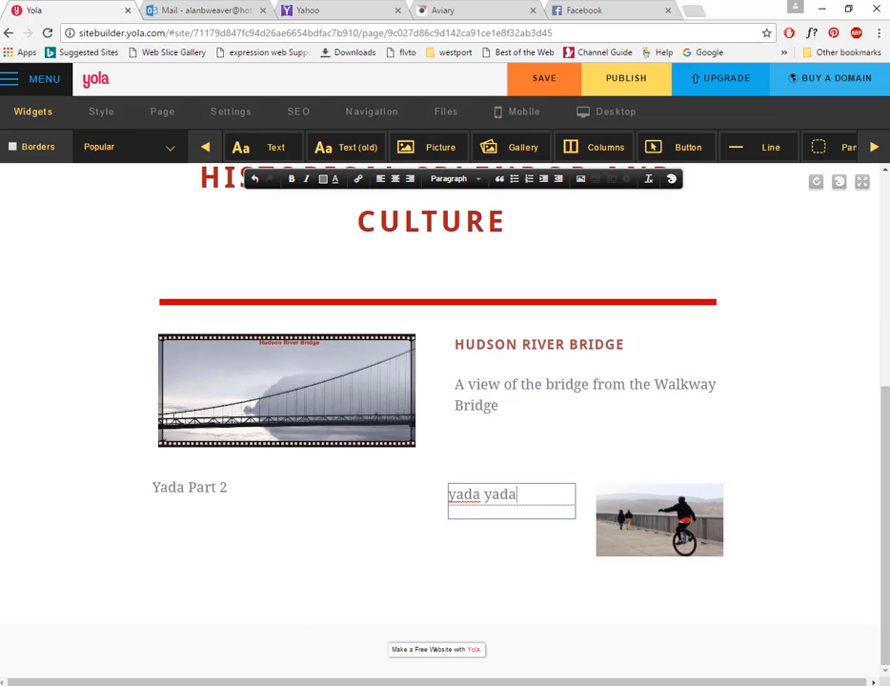
Delete the "Yada Part 2" text widget and move the "yada yada" text into its place beneath the bridge photo.
drag(229, 467, 227, 501)
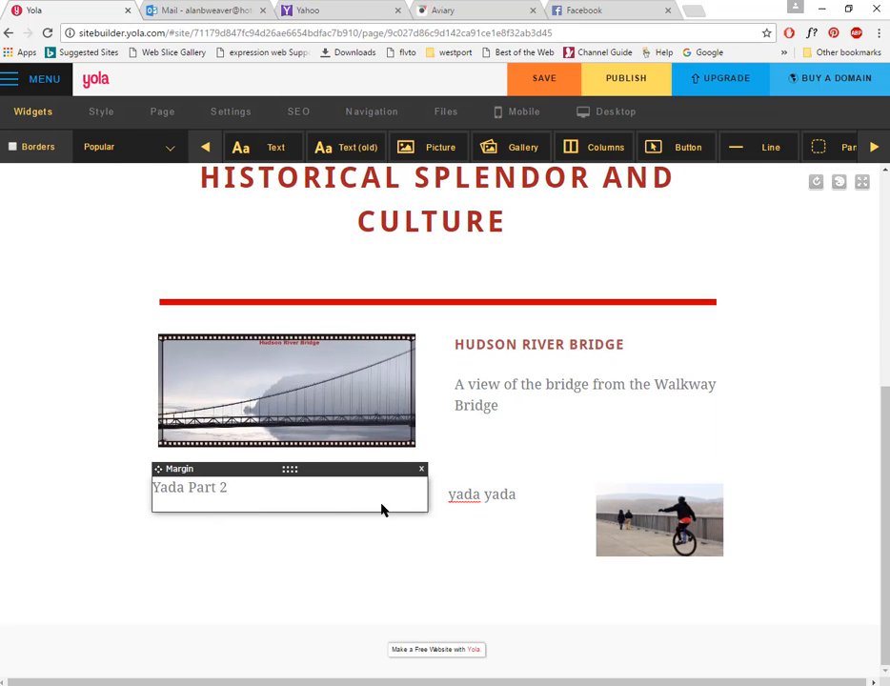
click(421, 469)
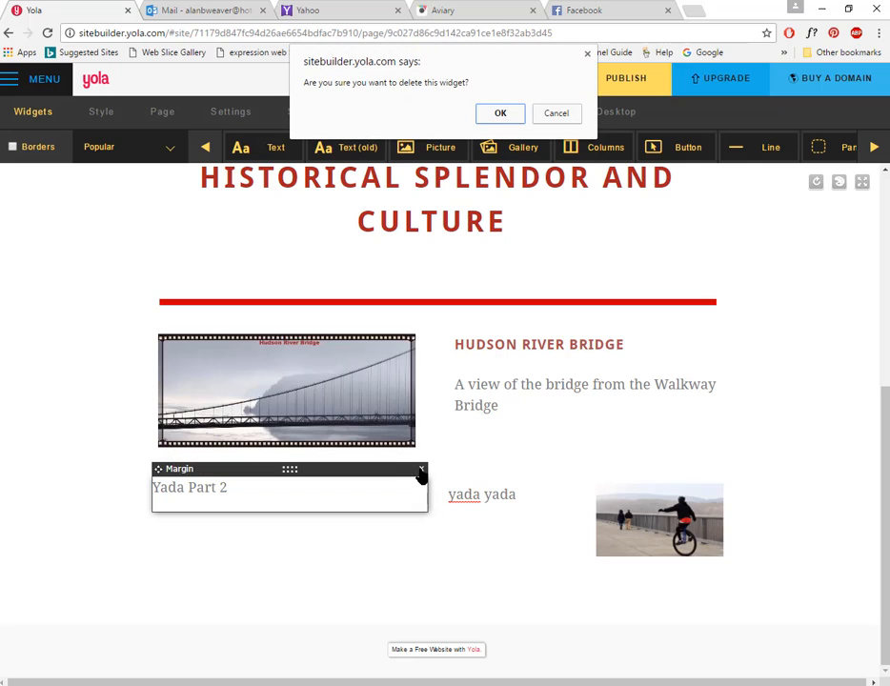
click(500, 115)
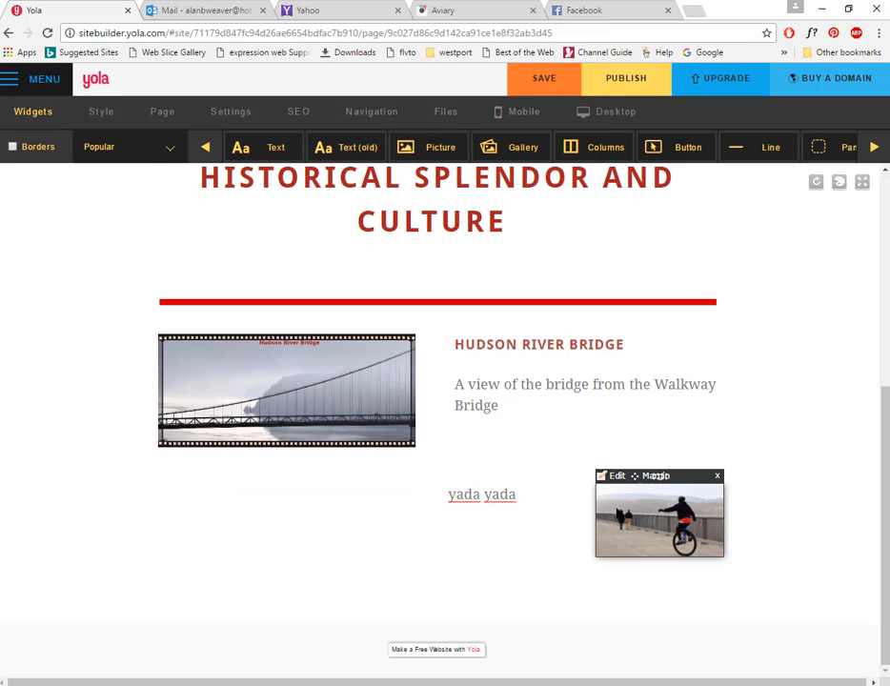
click(526, 492)
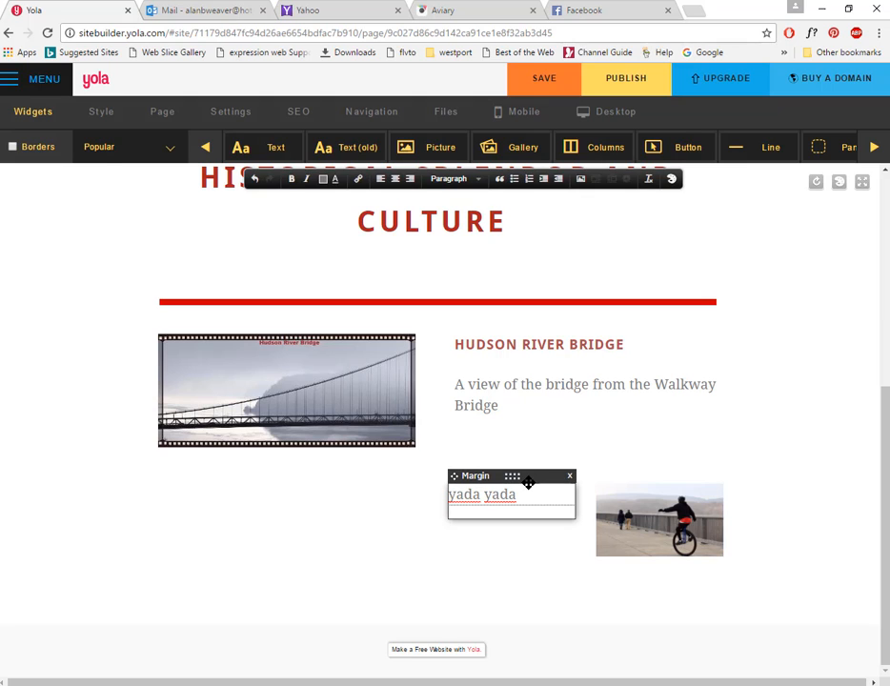
click(373, 497)
drag(363, 500, 425, 502)
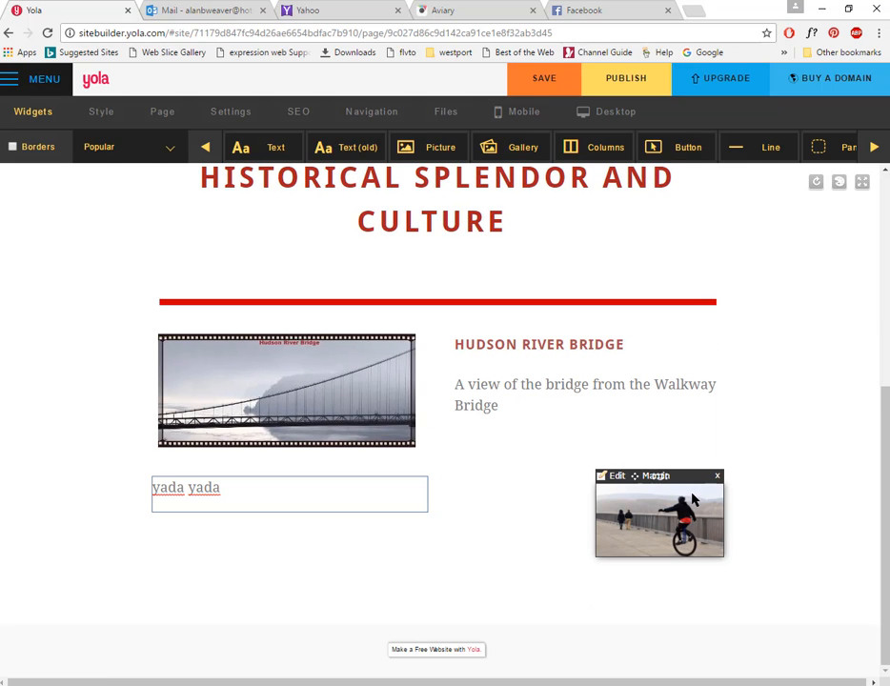
Move the unicyclist picture into the first nested column and try to move it out of the nested columns.
drag(690, 482, 541, 506)
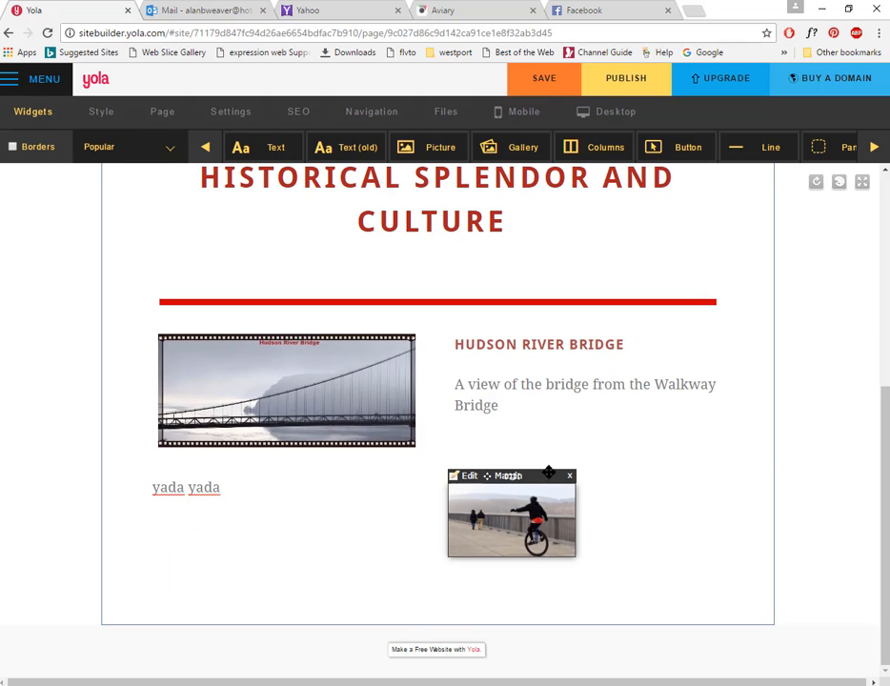
drag(551, 477, 626, 526)
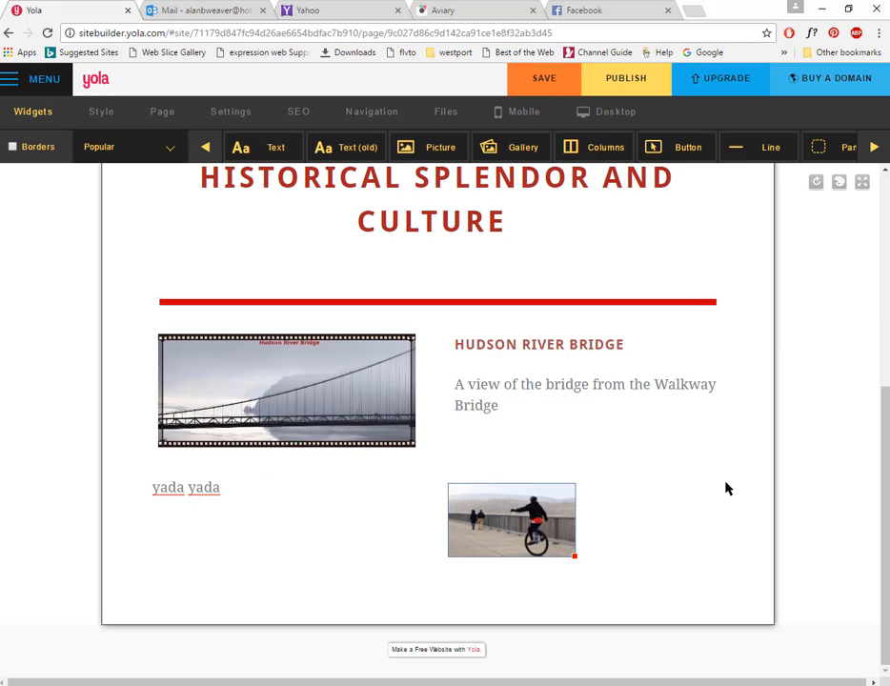
Delete the nested columns widget together with the unicyclist picture inside it.
drag(716, 471, 695, 486)
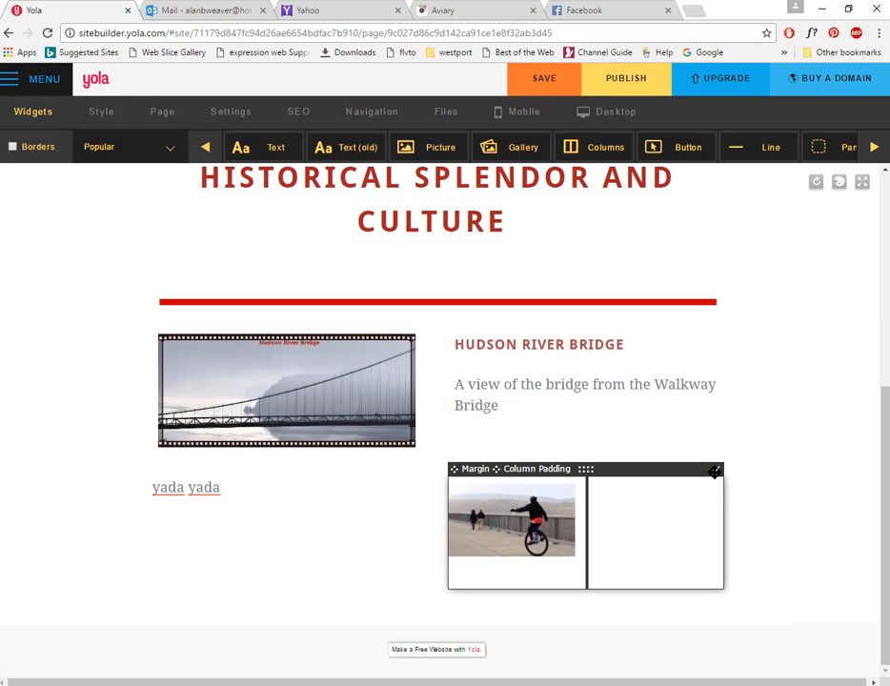
click(716, 471)
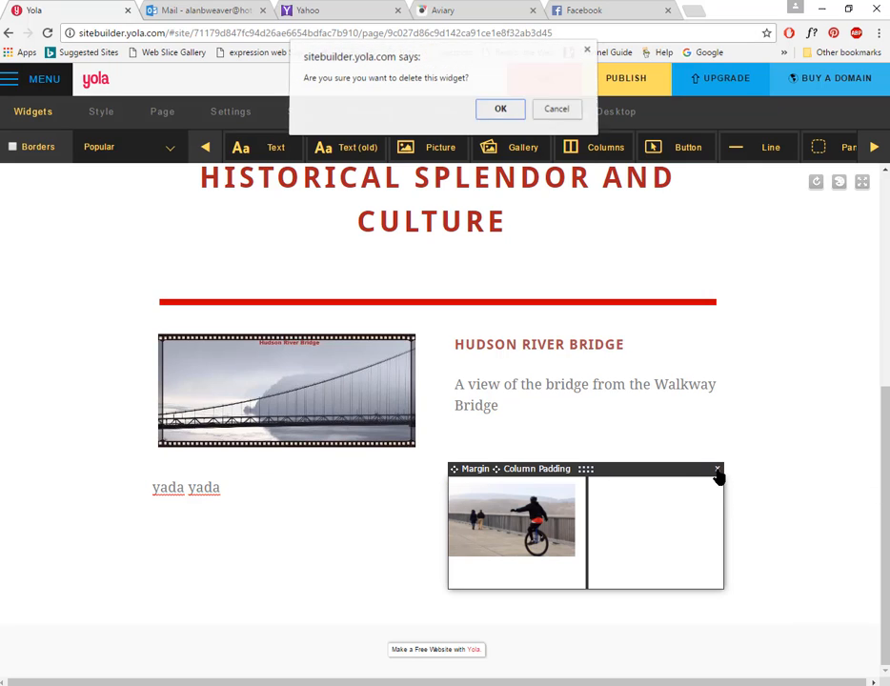
click(491, 113)
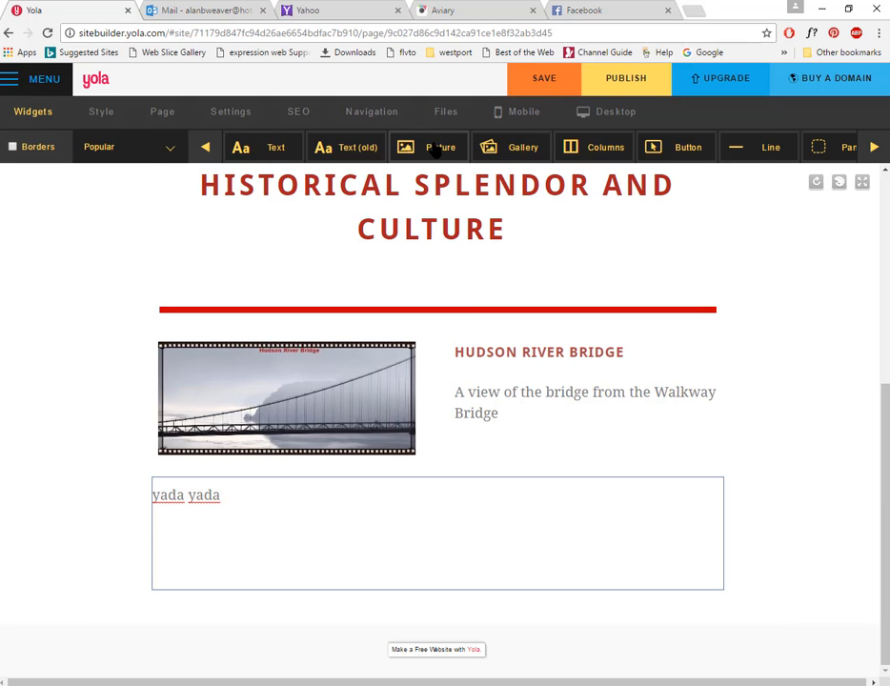
Add a picture widget beside the "yada yada" text using DSC_0309.JPG from hudson_river > walkway_bridge, and save the page.
drag(435, 149, 622, 496)
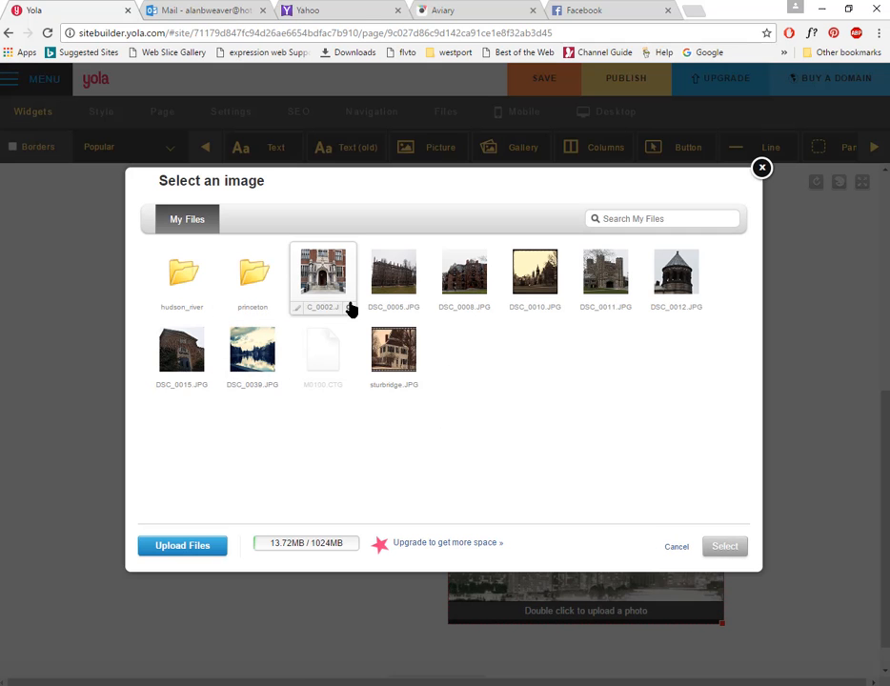
double_click(181, 275)
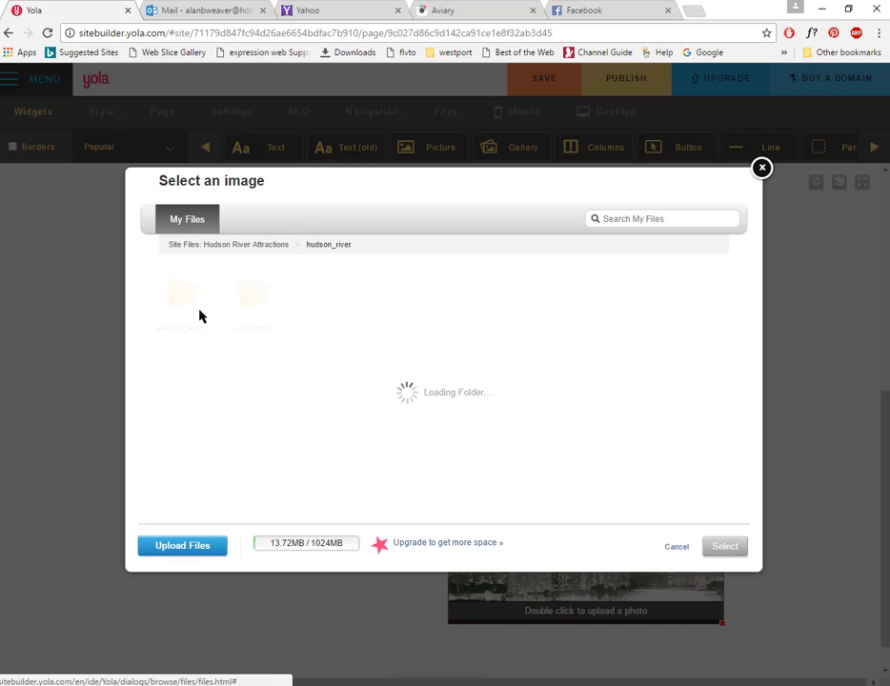
double_click(196, 304)
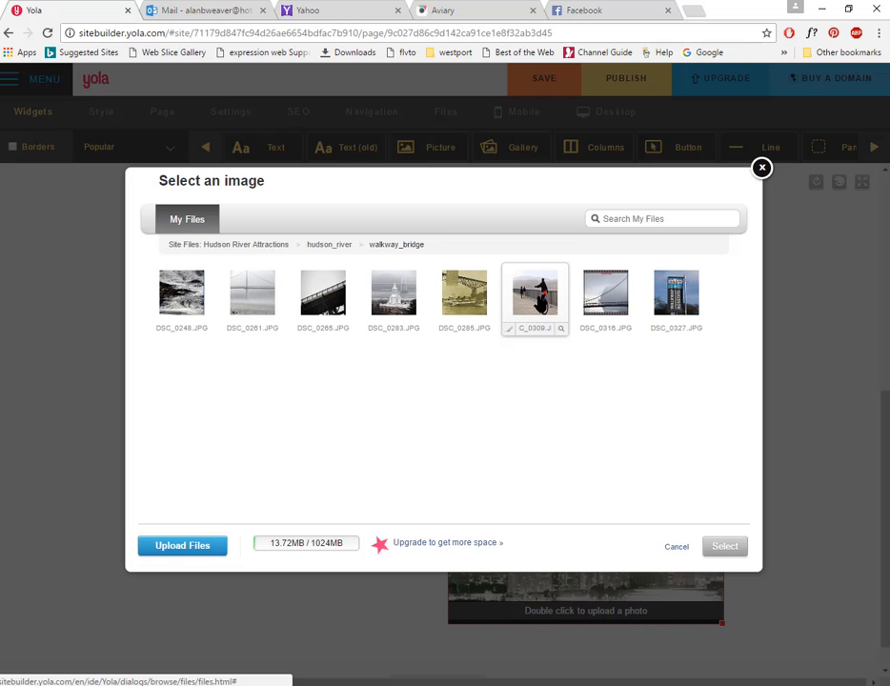
double_click(538, 303)
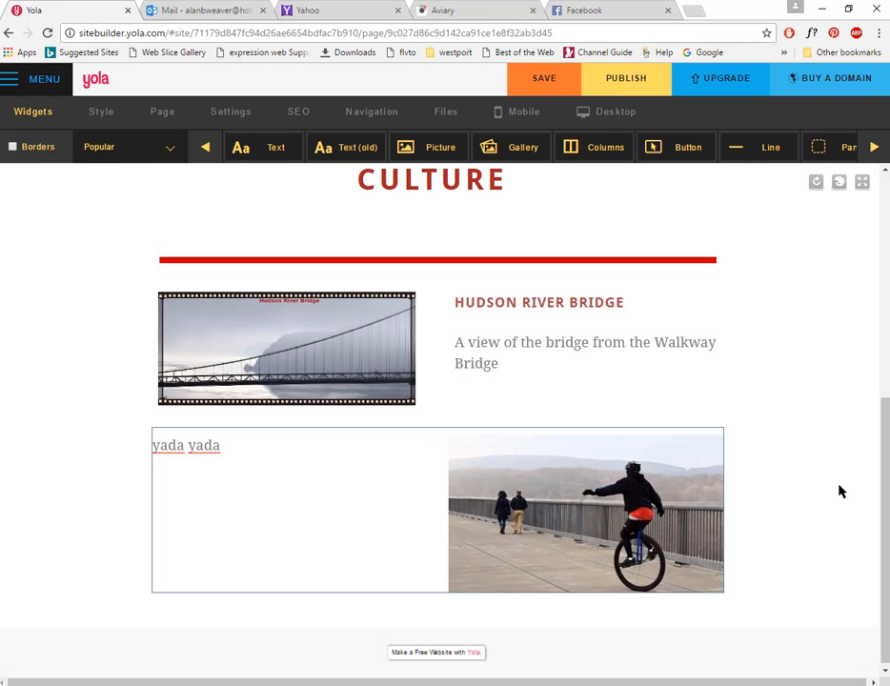
click(538, 81)
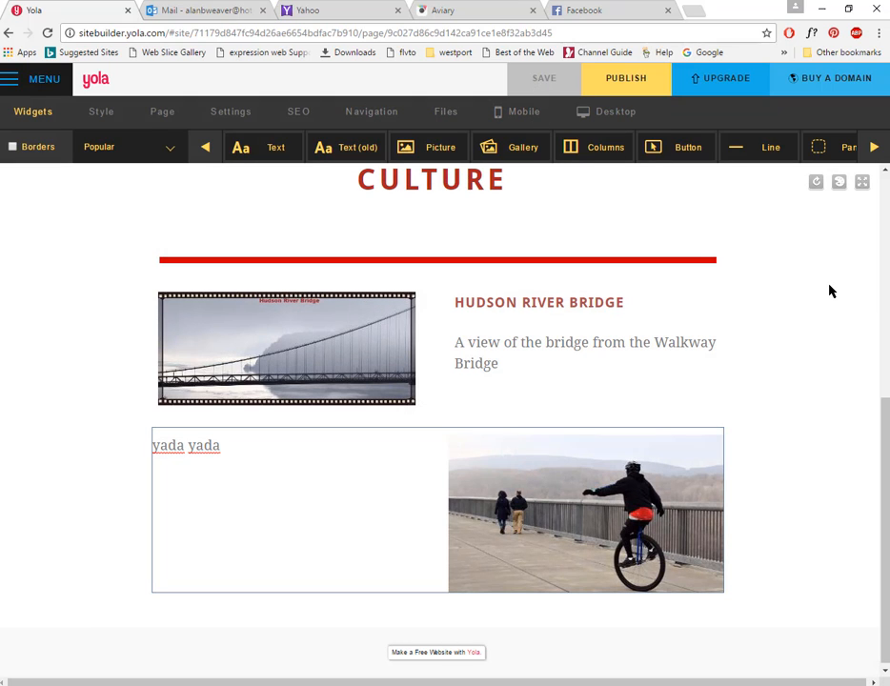